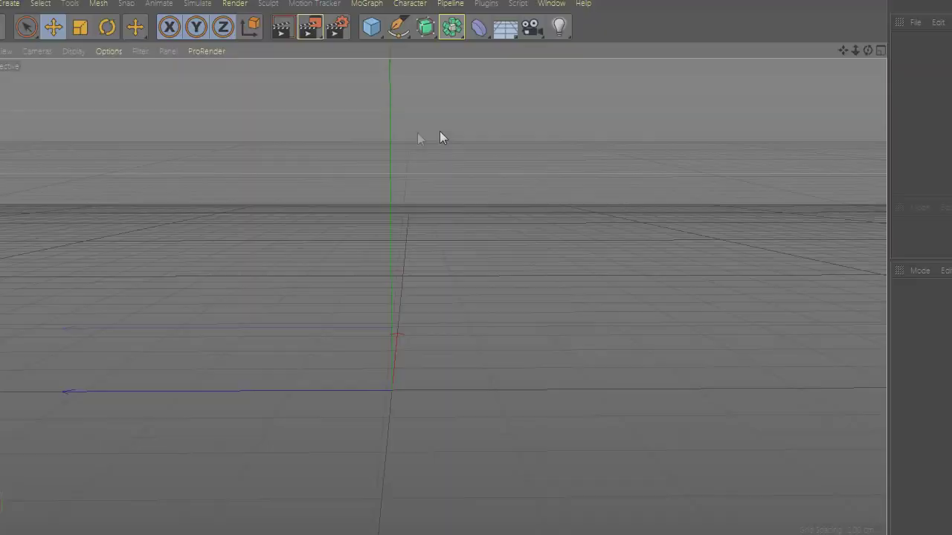
- Add a Floor and a Plane object to the scene
{"action": "left_click", "coordinate": [505, 27]}
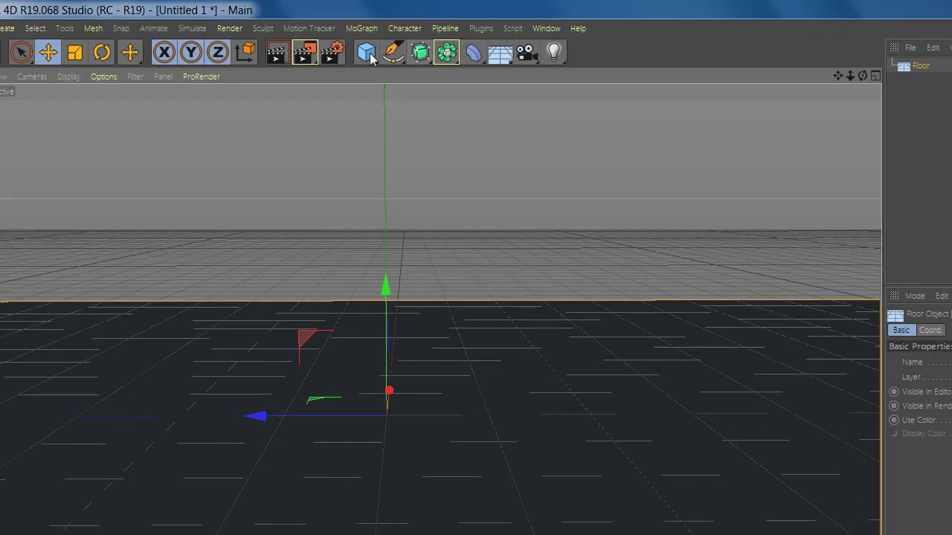
{"action": "mouse_move", "coordinate": [366, 51]}
{"action": "left_mouse_down"}
{"action": "mouse_move", "coordinate": [407, 127]}
{"action": "mouse_move", "coordinate": [490, 99]}
{"action": "left_mouse_up"}
{"action": "left_click_drag", "start_coordinate": [392, 318], "coordinate": [398, 248]}
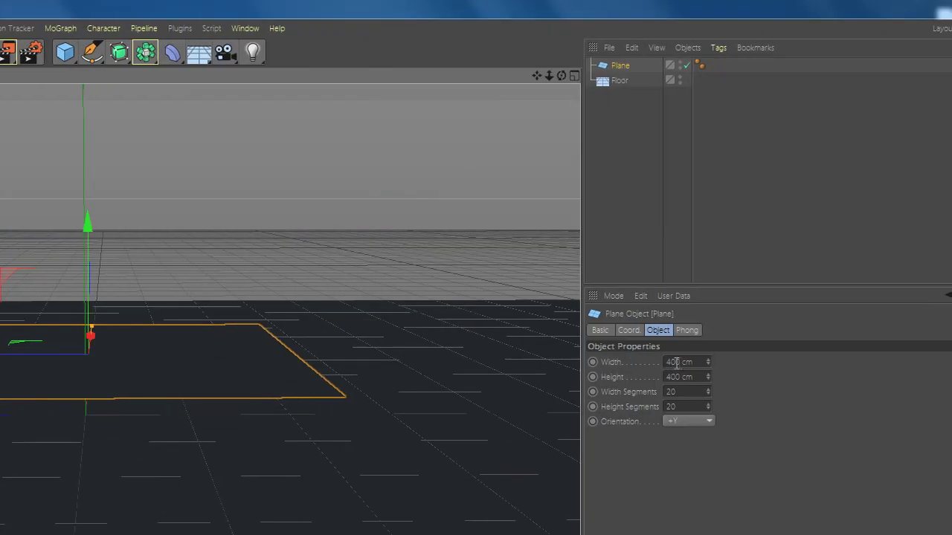
- Size the plane 21 × 14 cm with 3 width and 3 height segments
{"action": "left_click", "coordinate": [686, 361]}
{"action": "type", "text": "21"}
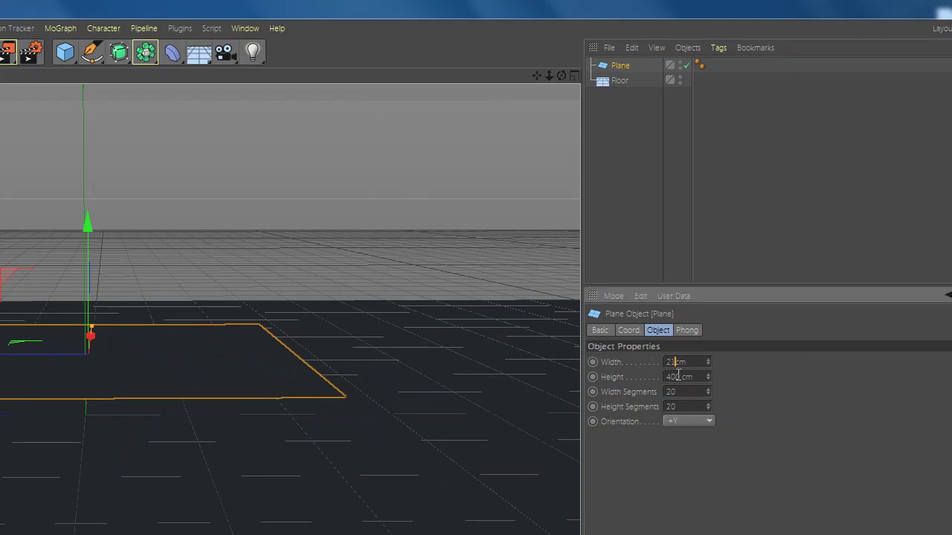
{"action": "left_click", "coordinate": [675, 377]}
{"action": "type", "text": "14"}
{"action": "key", "text": "Return"}
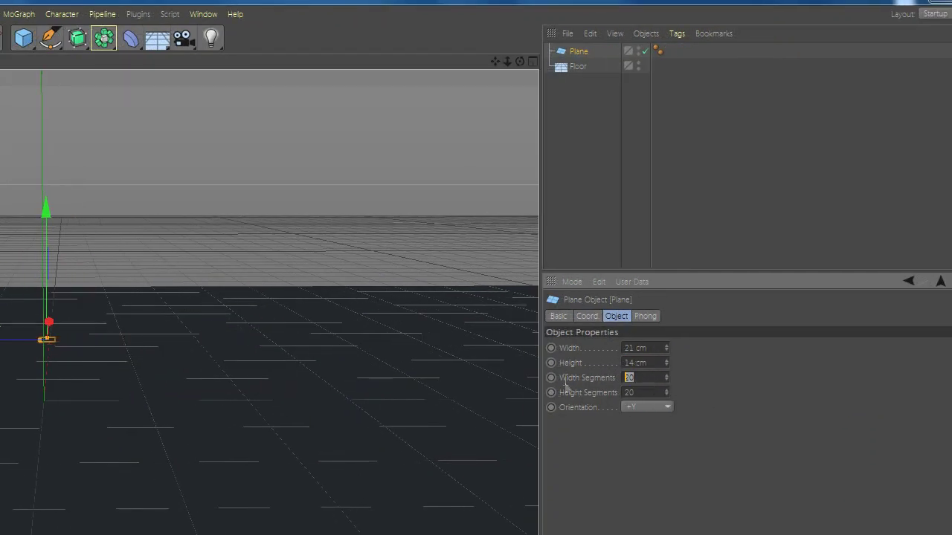
{"action": "type", "text": "3"}
{"action": "key", "text": "Tab"}
{"action": "type", "text": "3"}
{"action": "key", "text": "Return"}
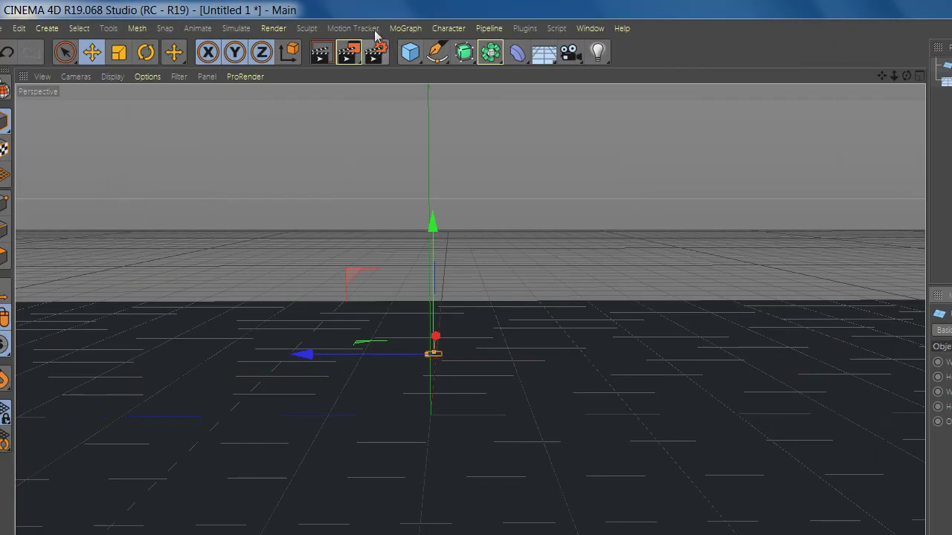
{"action": "left_click", "coordinate": [393, 29]}
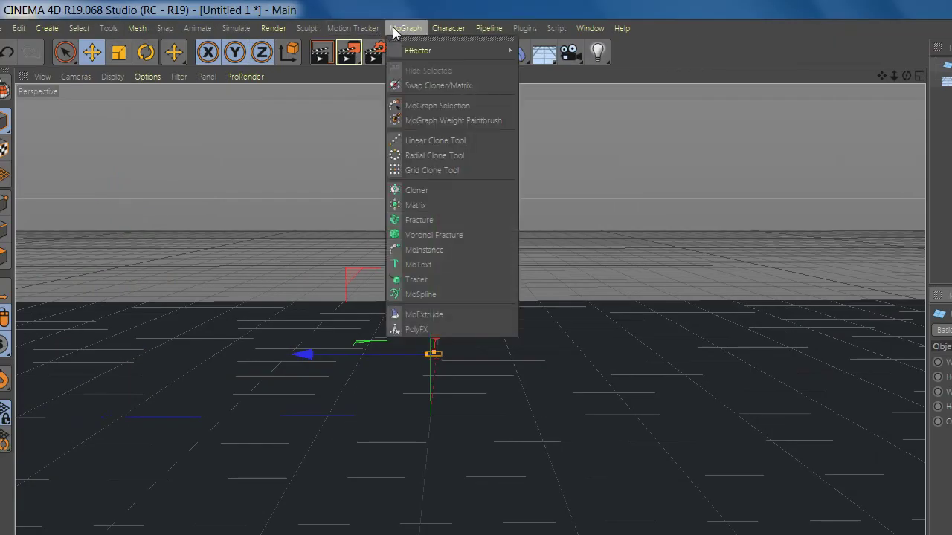
- Add a Cloner, nest the Plane under it, and switch it to Grid Array mode
{"action": "left_click", "coordinate": [427, 192]}
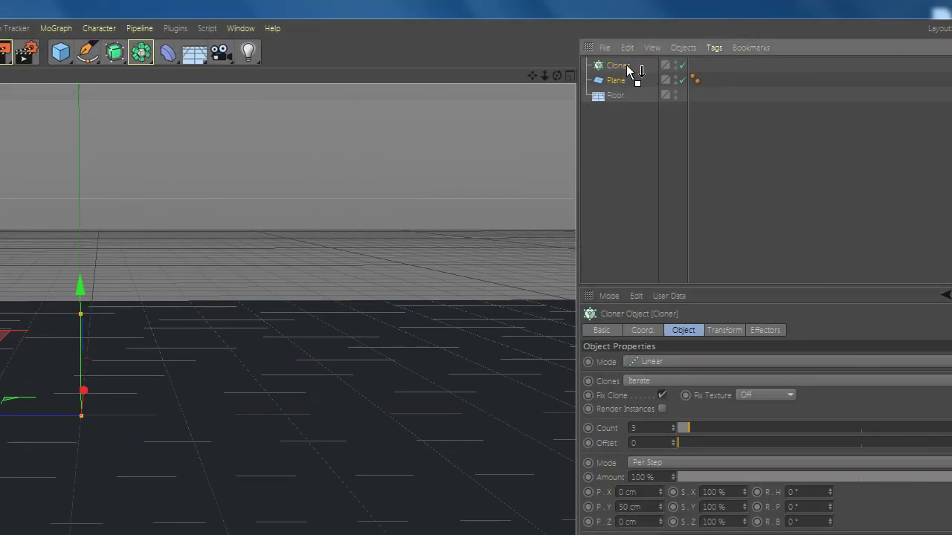
{"action": "left_click_drag", "start_coordinate": [614, 81], "coordinate": [617, 70]}
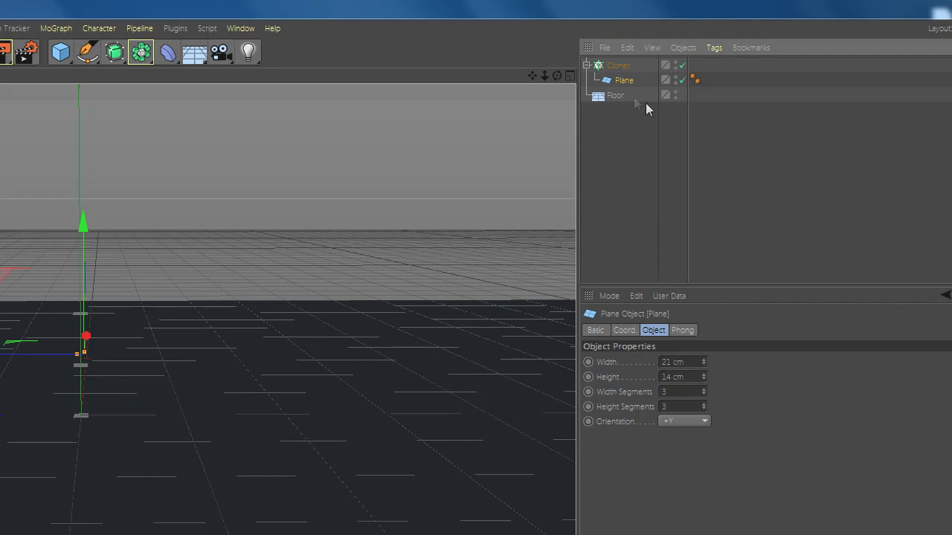
{"action": "left_click", "coordinate": [617, 67]}
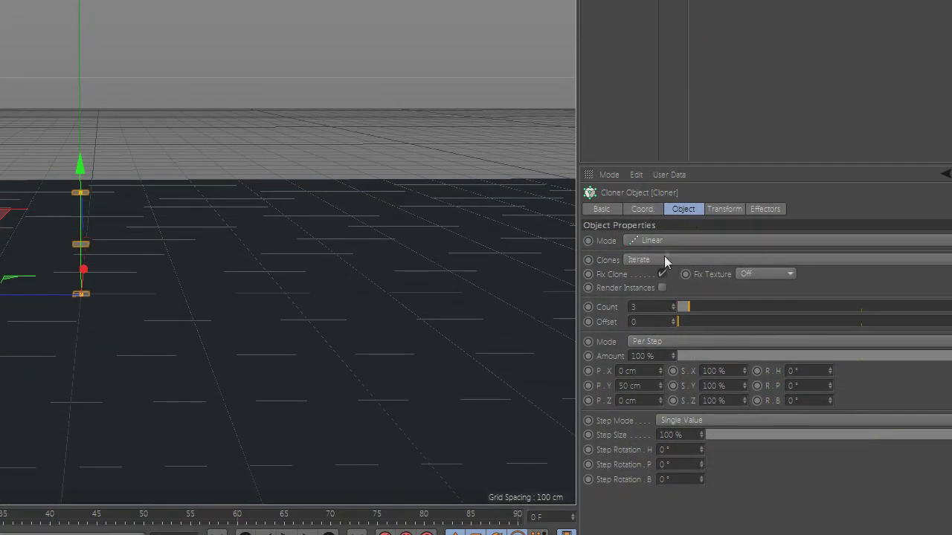
{"action": "left_click", "coordinate": [651, 240]}
{"action": "left_click", "coordinate": [659, 301]}
- Set the grid count to 1/6/1 with an 11 cm Y size, and raise the stack slightly
{"action": "left_click", "coordinate": [642, 307]}
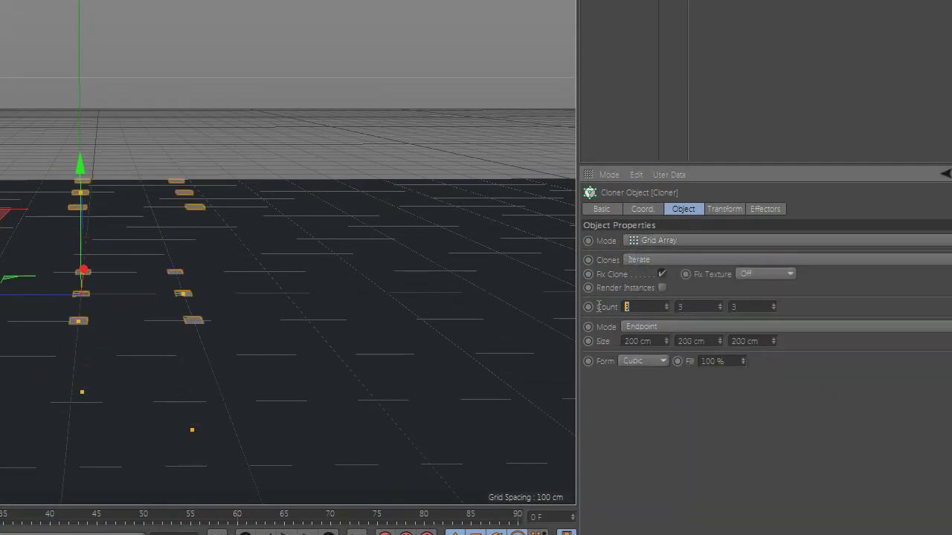
{"action": "type", "text": "1"}
{"action": "key", "text": "Return"}
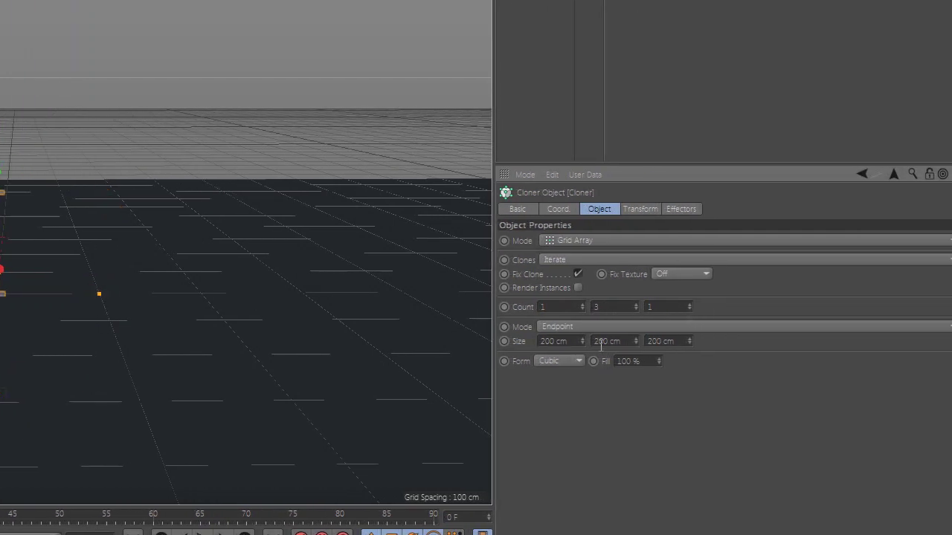
{"action": "type", "text": "1"}
{"action": "key", "text": "Return"}
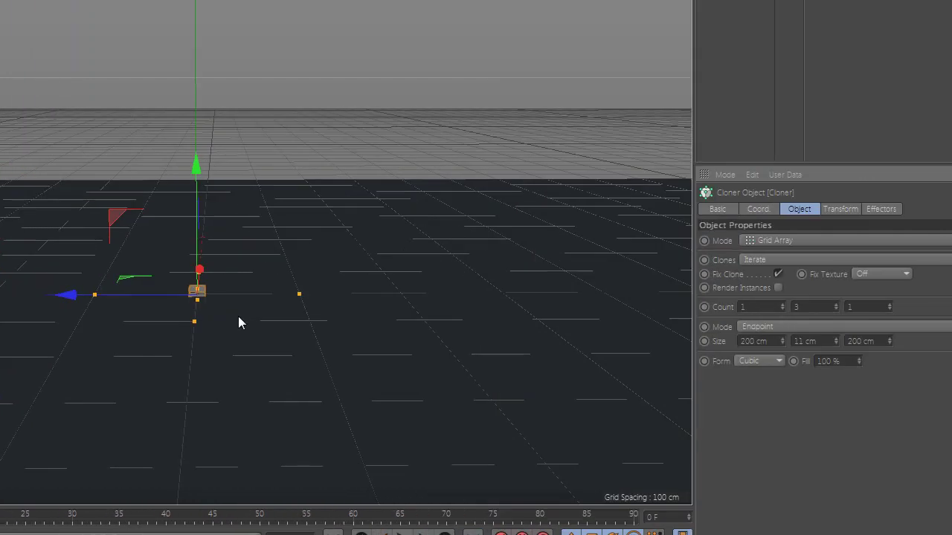
{"action": "double_click", "coordinate": [878, 307]}
{"action": "type", "text": "6"}
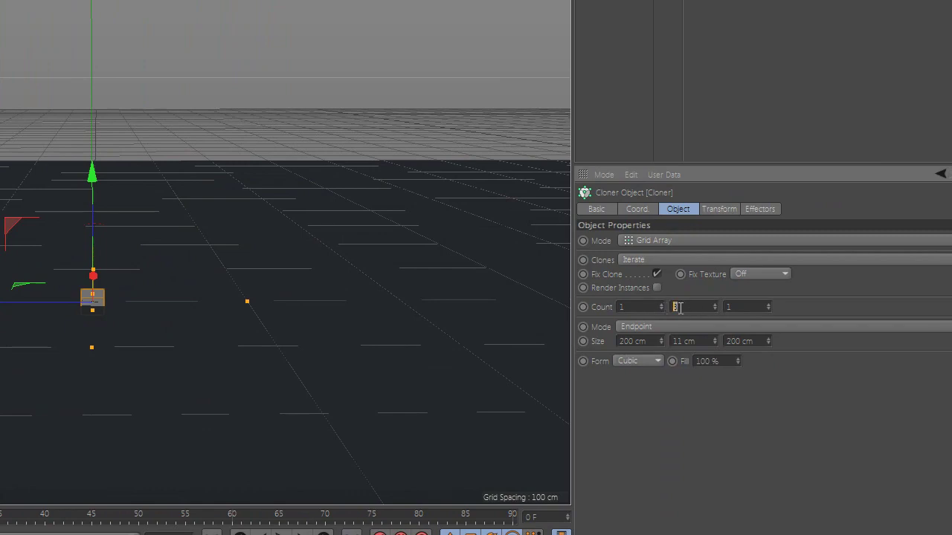
{"action": "key", "text": "Return"}
{"action": "left_click_drag", "start_coordinate": [270, 169], "coordinate": [268, 165]}
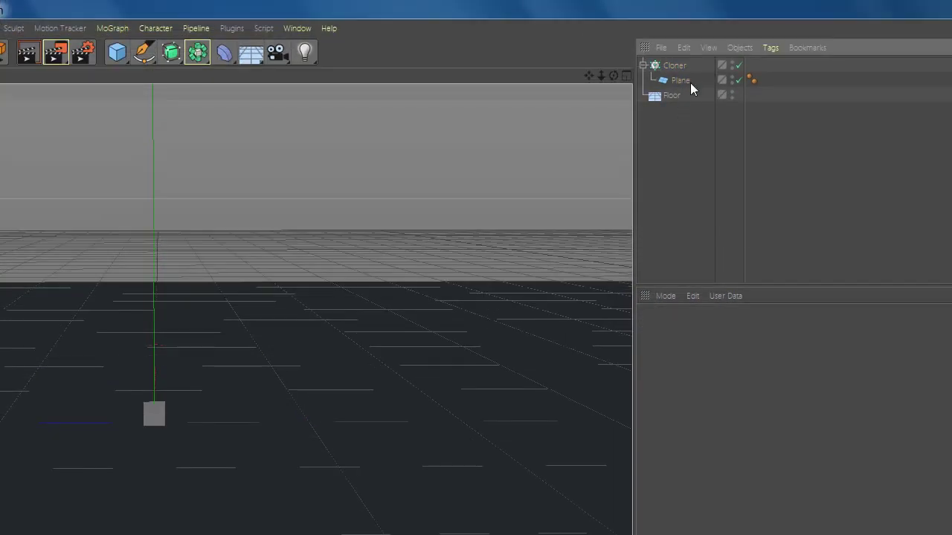
{"action": "left_click_drag", "start_coordinate": [688, 82], "coordinate": [681, 107], "text": "ctrl"}
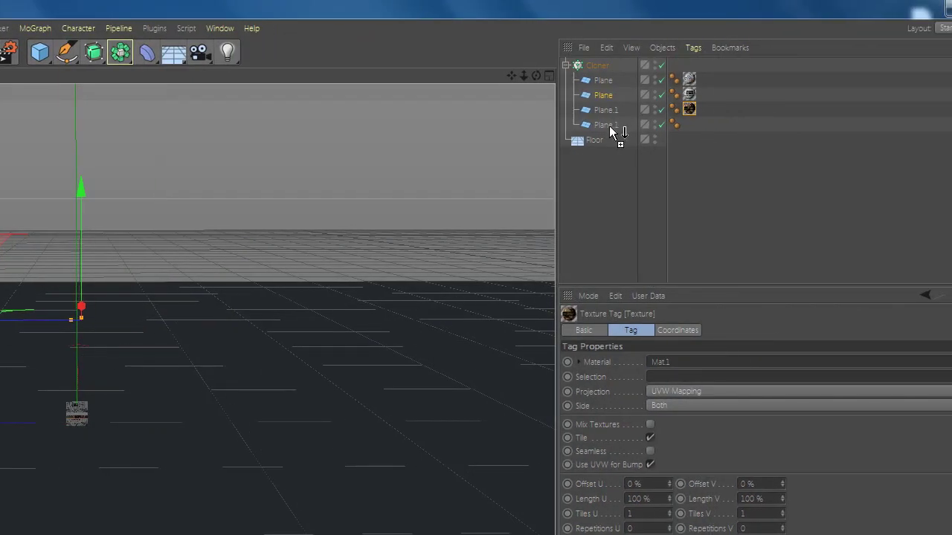
- Select the Cloner in the object list and bring up its tag menu
{"action": "left_click", "coordinate": [599, 226]}
{"action": "left_click", "coordinate": [600, 69]}
{"action": "right_click", "coordinate": [595, 69]}
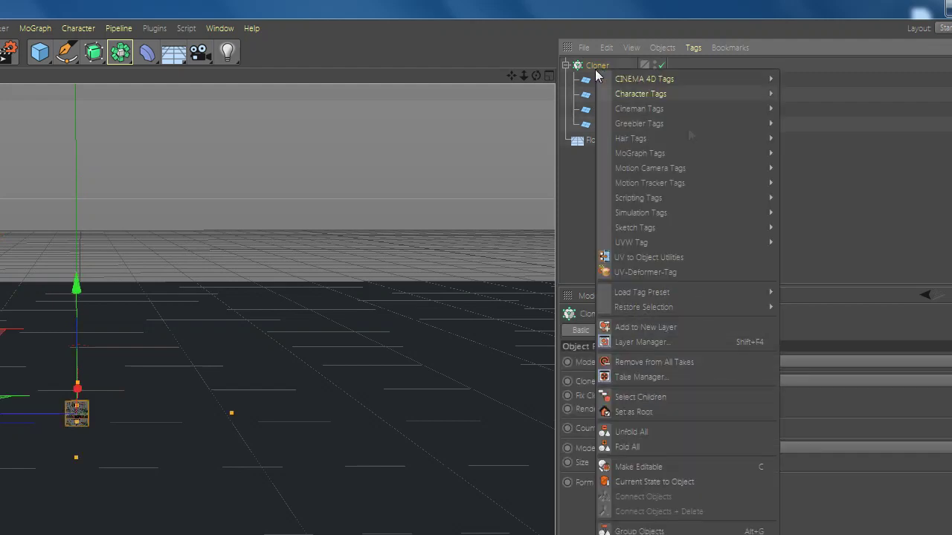
{"action": "mouse_move", "coordinate": [551, 212]}
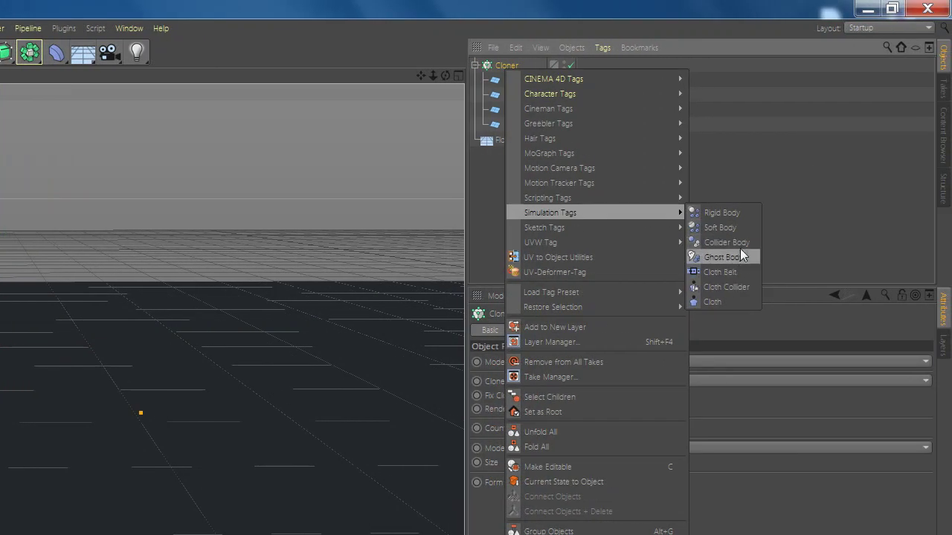
- Give the Cloner a Soft Body tag and the Floor a Collider Body tag
{"action": "left_click", "coordinate": [740, 232]}
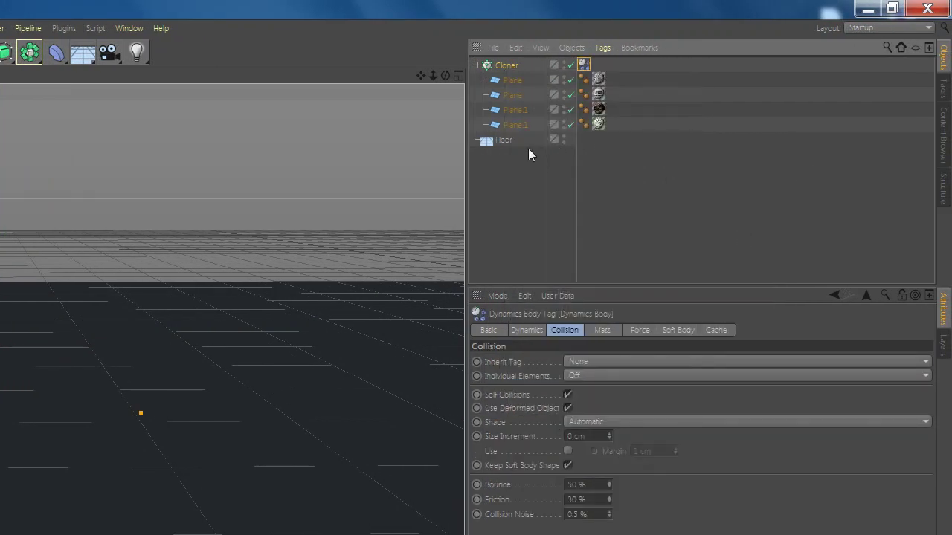
{"action": "left_click", "coordinate": [503, 140]}
{"action": "right_click", "coordinate": [503, 142]}
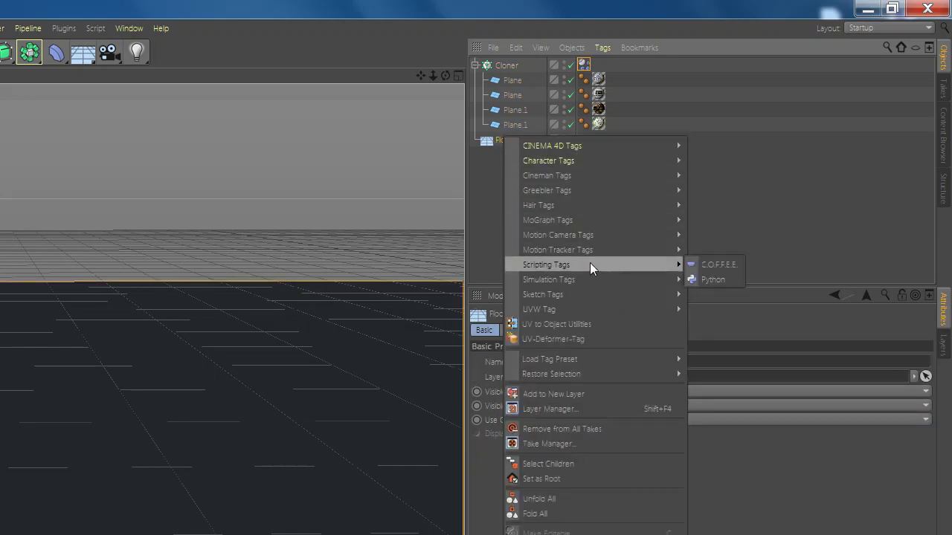
{"action": "left_click", "coordinate": [715, 308]}
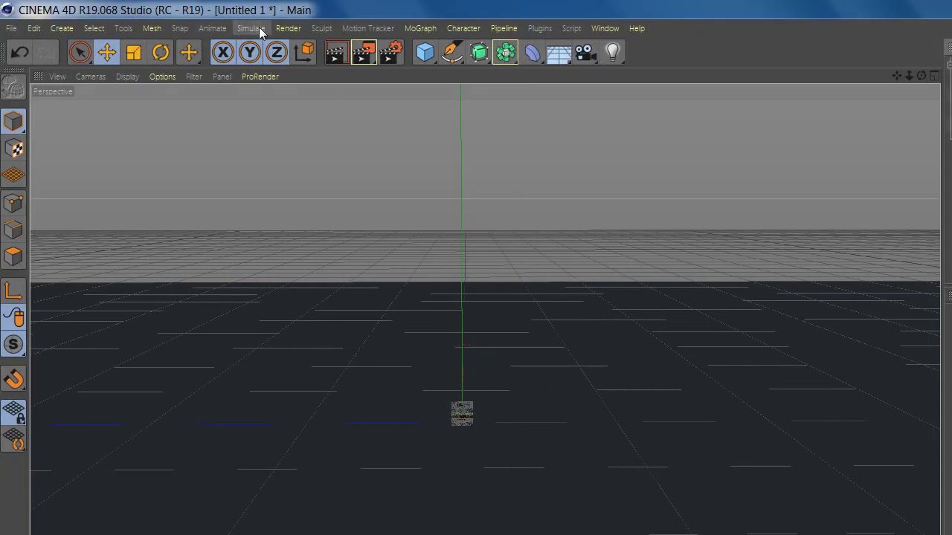
{"action": "left_click", "coordinate": [253, 29]}
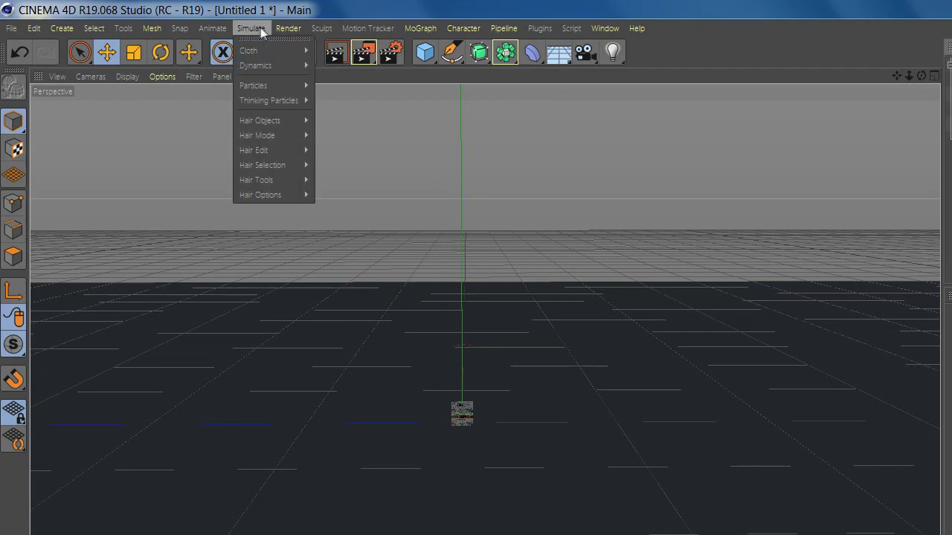
- Add a Turbulence force with 10 cm strength, set to Force mode
{"action": "left_click", "coordinate": [213, 28]}
{"action": "left_click", "coordinate": [171, 29]}
{"action": "mouse_move", "coordinate": [254, 85]}
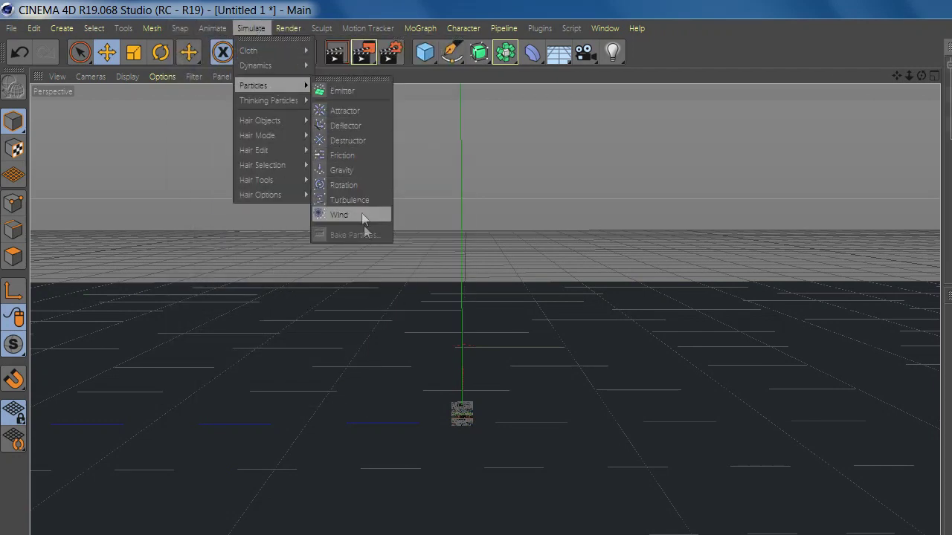
{"action": "left_click", "coordinate": [362, 200]}
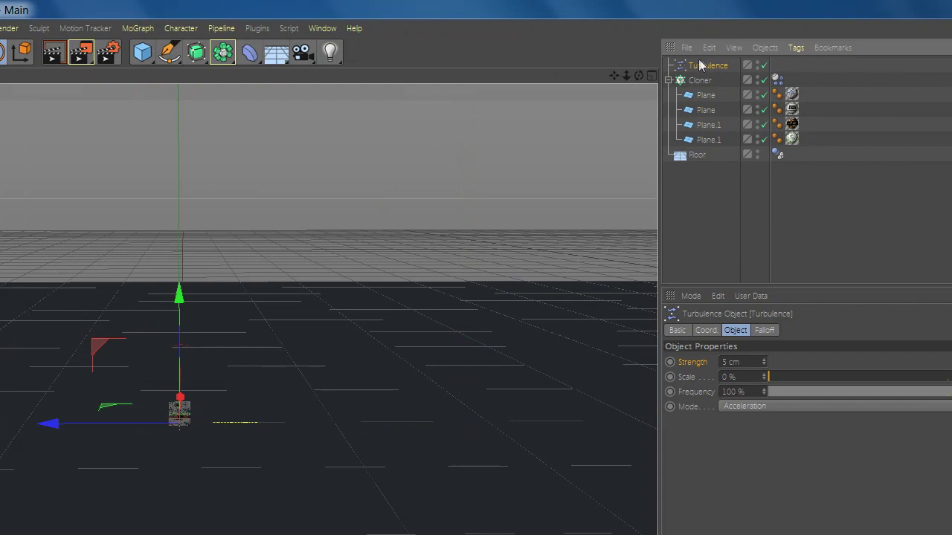
{"action": "double_click", "coordinate": [723, 362]}
{"action": "type", "text": "0"}
{"action": "key", "text": "Return"}
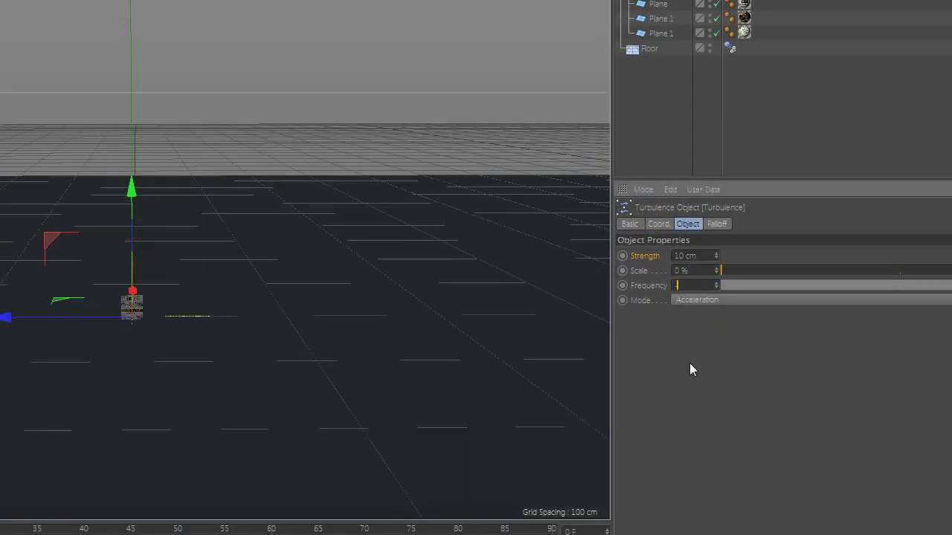
{"action": "left_click", "coordinate": [699, 301]}
{"action": "left_click", "coordinate": [703, 333]}
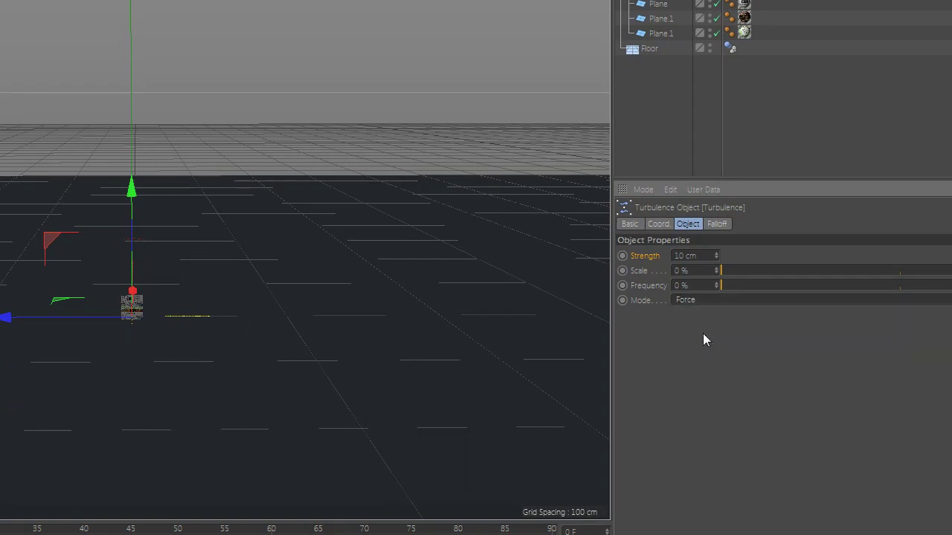
{"action": "left_click", "coordinate": [236, 30]}
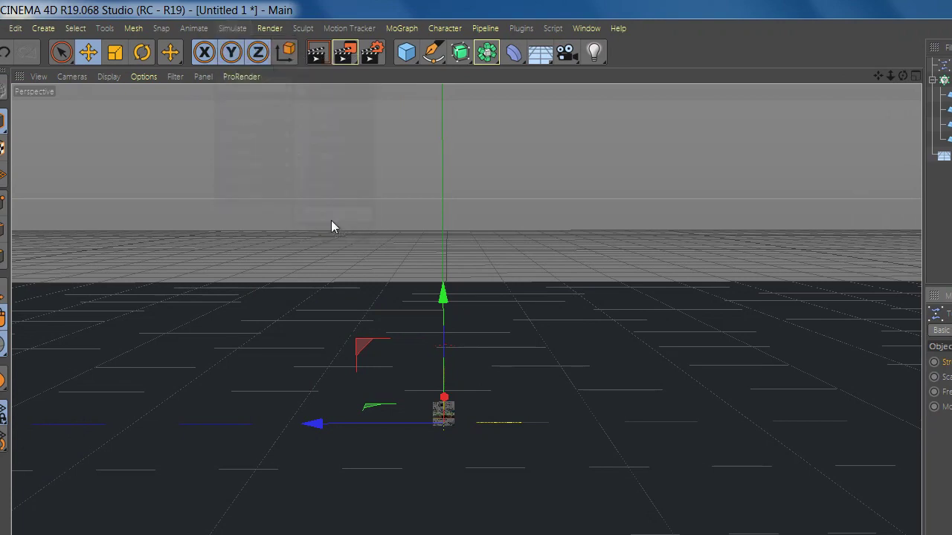
- Add a Wind force with 0.15 cm speed, 0 % turbulence scale, in Force mode
{"action": "left_click", "coordinate": [331, 219]}
{"action": "type", "text": "0.15"}
{"action": "key", "text": "Return"}
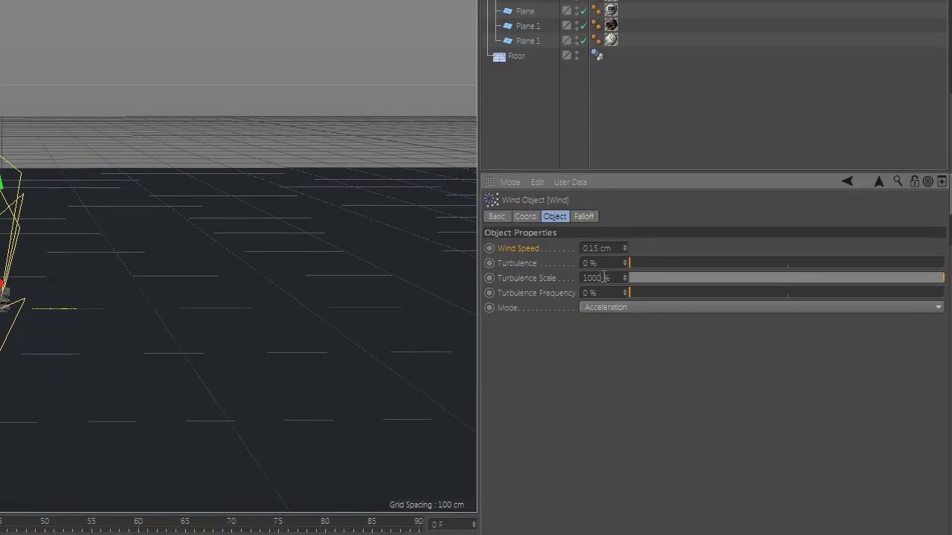
{"action": "type", "text": "0"}
{"action": "key", "text": "Return"}
{"action": "left_click", "coordinate": [594, 282]}
{"action": "left_click", "coordinate": [610, 308]}
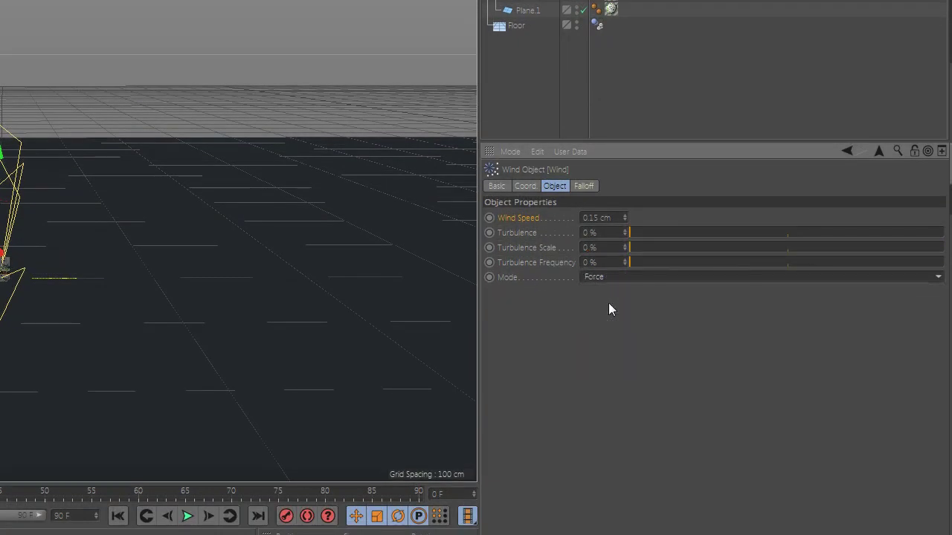
- Place the wind to the right of the planes, tilt it, and play the simulation
{"action": "mouse_move", "coordinate": [327, 293]}
{"action": "left_mouse_down"}
{"action": "mouse_move", "coordinate": [603, 238]}
{"action": "mouse_move", "coordinate": [578, 140]}
{"action": "left_mouse_up"}
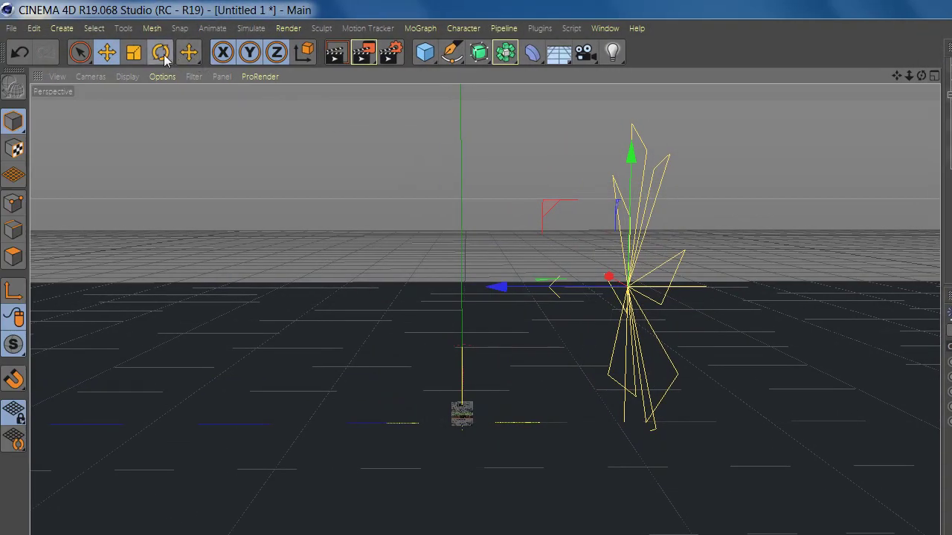
{"action": "left_click", "coordinate": [162, 53]}
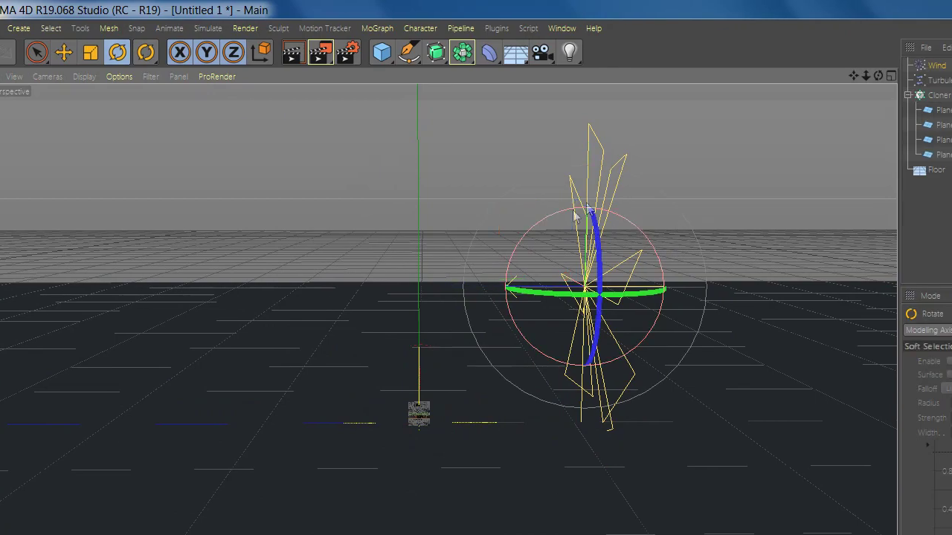
{"action": "left_click_drag", "start_coordinate": [558, 221], "coordinate": [519, 230]}
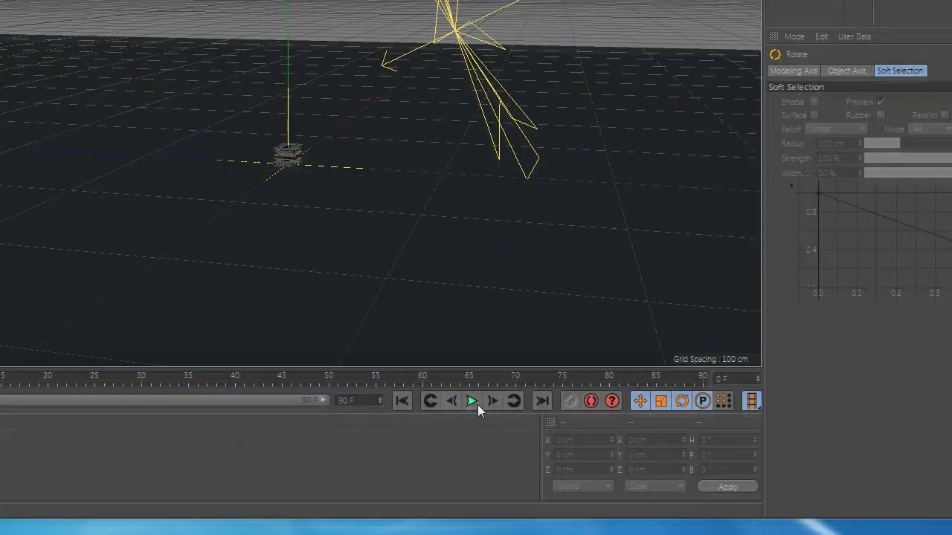
{"action": "left_click", "coordinate": [472, 402]}
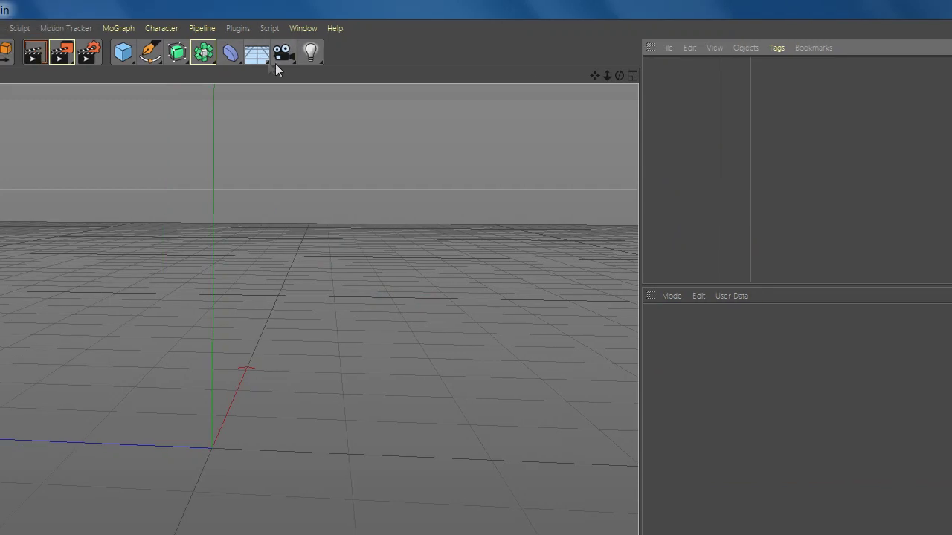
- Add a Floor and a Cube to the new scene
{"action": "left_click", "coordinate": [259, 55]}
{"action": "left_click", "coordinate": [310, 72]}
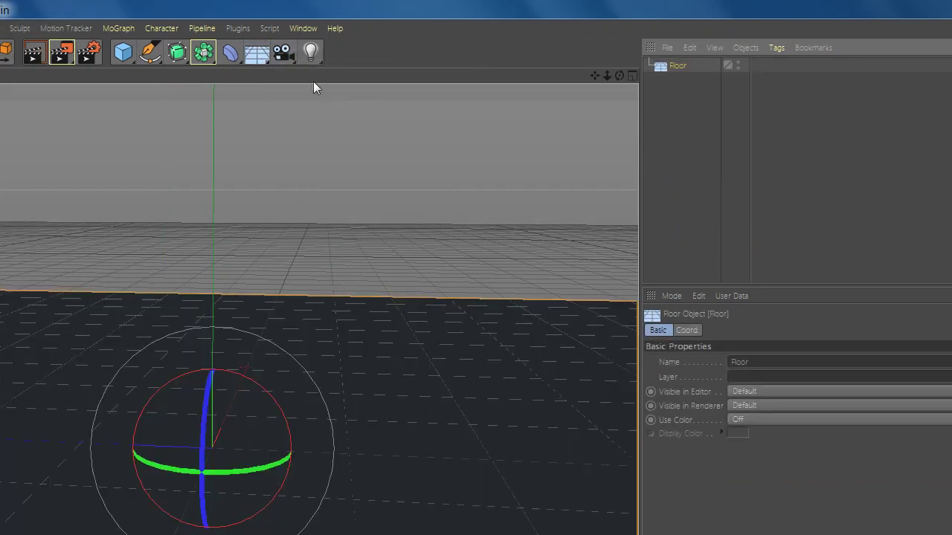
{"action": "left_click", "coordinate": [236, 53]}
{"action": "left_click", "coordinate": [344, 72]}
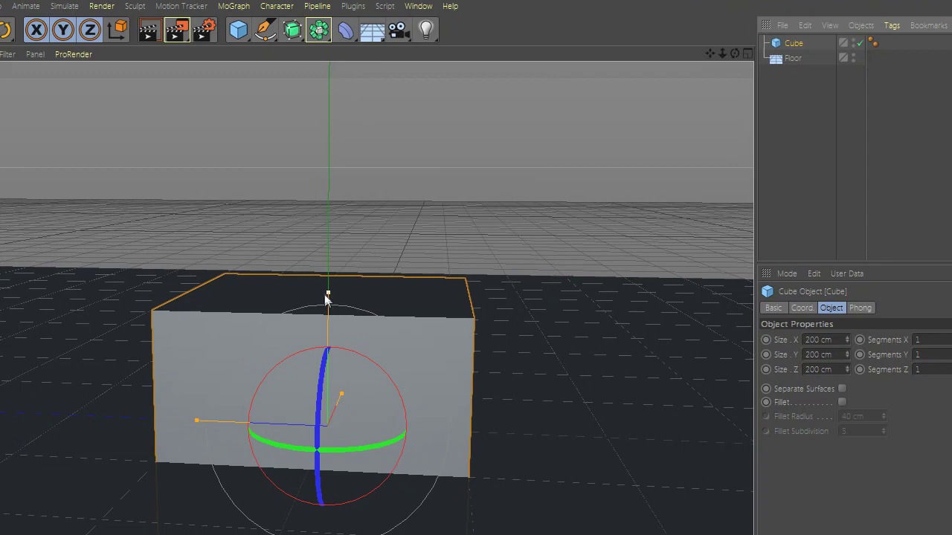
- Flatten and reposition the cube into a slab of about 110 × 24 × 58 cm
{"action": "left_click_drag", "start_coordinate": [327, 298], "coordinate": [340, 393]}
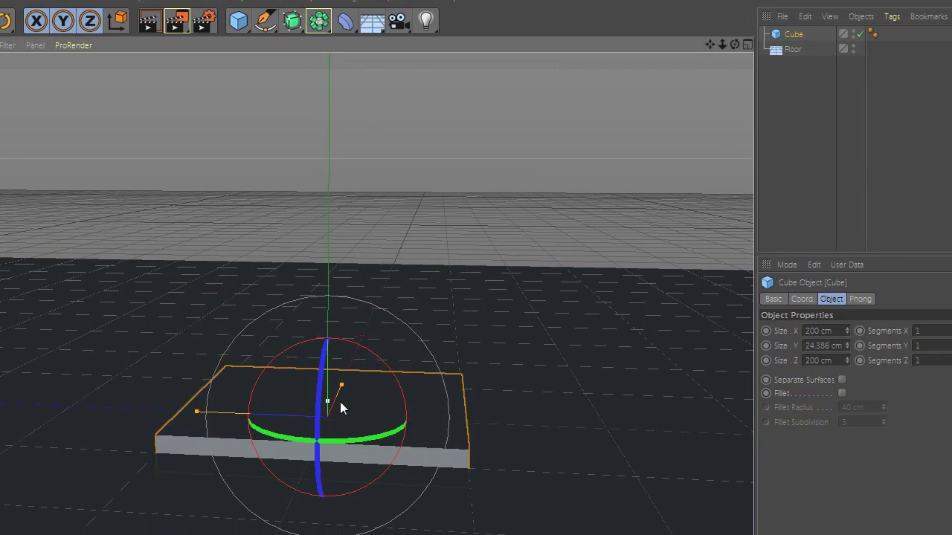
{"action": "left_click_drag", "start_coordinate": [508, 357], "coordinate": [519, 276]}
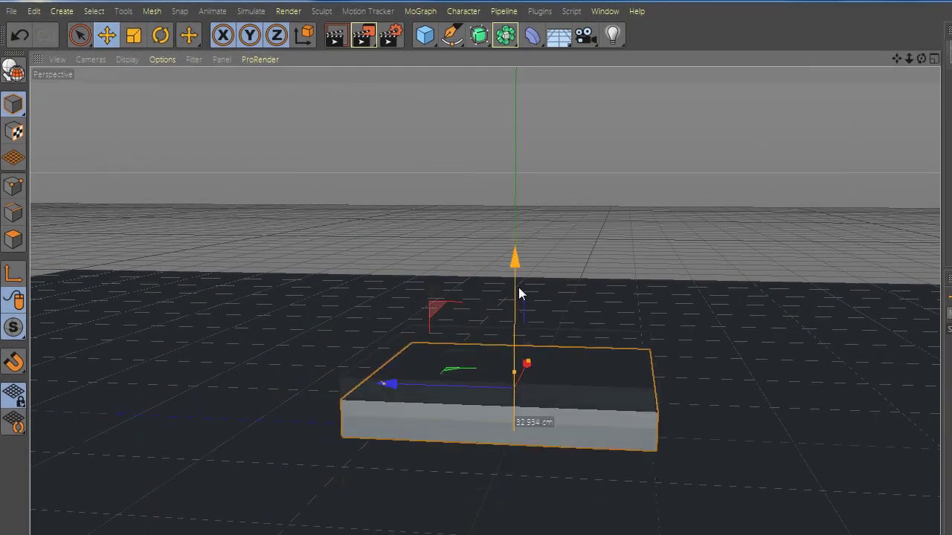
{"action": "mouse_move", "coordinate": [383, 370]}
{"action": "left_mouse_down"}
{"action": "mouse_move", "coordinate": [518, 390]}
{"action": "mouse_move", "coordinate": [550, 381]}
{"action": "left_mouse_up"}
{"action": "left_click_drag", "start_coordinate": [644, 339], "coordinate": [535, 371]}
{"action": "left_click_drag", "start_coordinate": [477, 333], "coordinate": [556, 371]}
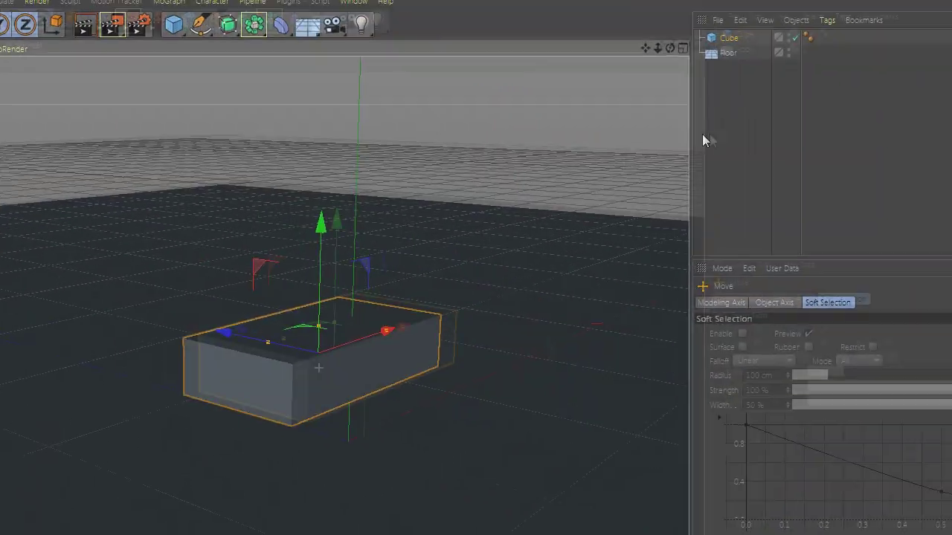
- Set the cube's Segments Y and Segments Z to 7
{"action": "left_click", "coordinate": [729, 38]}
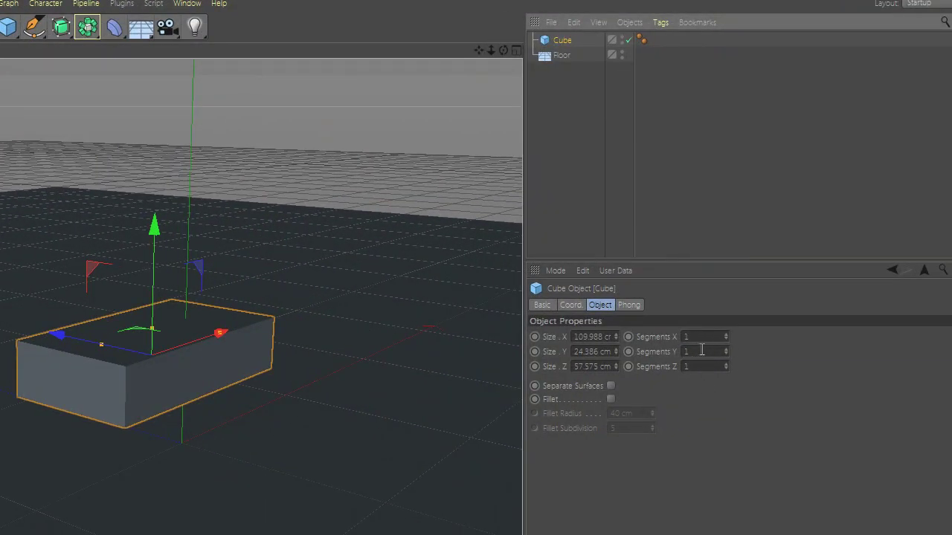
{"action": "double_click", "coordinate": [696, 352]}
{"action": "type", "text": "7"}
{"action": "double_click", "coordinate": [705, 367]}
{"action": "type", "text": "7"}
{"action": "key", "text": "Return"}
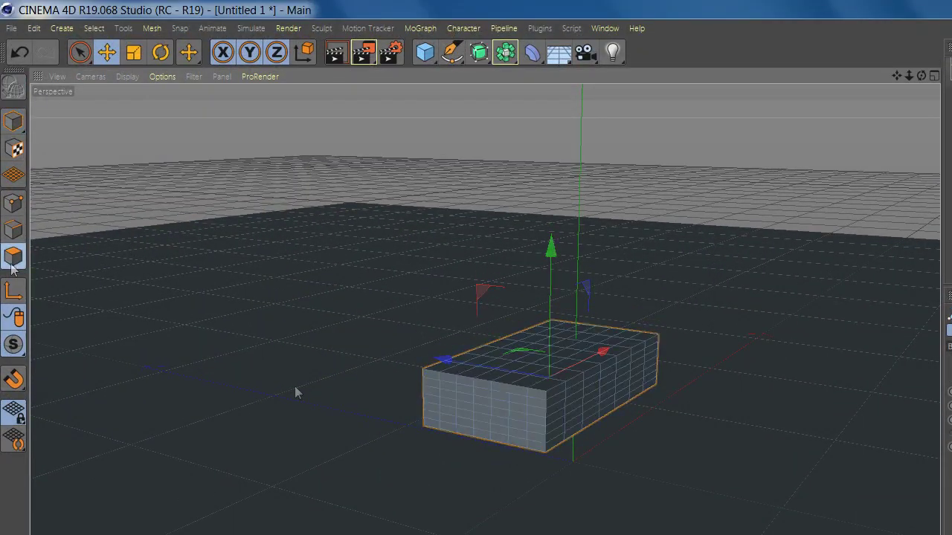
- In Polygon mode, select all front-face polygons of the box and delete them
{"action": "left_click", "coordinate": [13, 256]}
{"action": "left_click_drag", "start_coordinate": [467, 357], "coordinate": [536, 350], "text": "alt"}
{"action": "scroll", "coordinate": [446, 387], "scroll_direction": "up", "scroll_amount": 3}
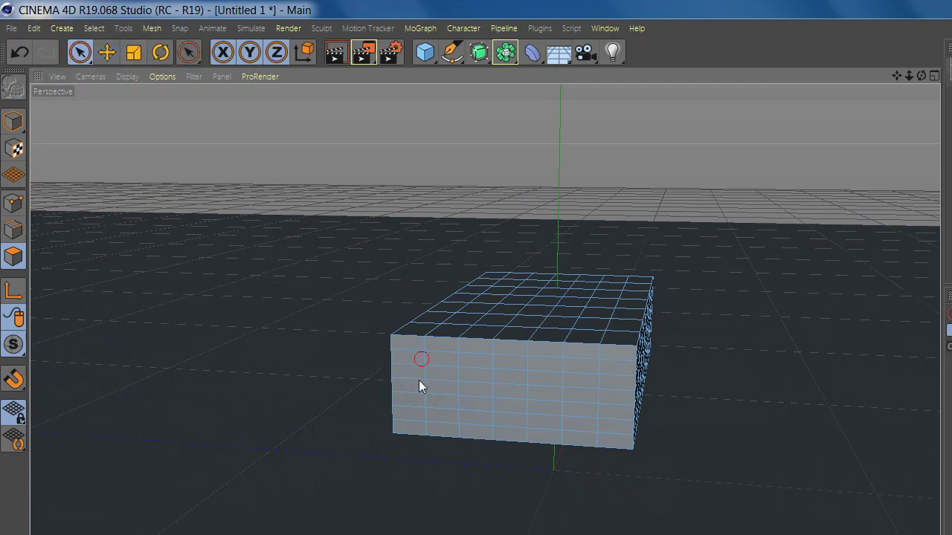
{"action": "left_click_drag", "start_coordinate": [421, 362], "coordinate": [437, 370]}
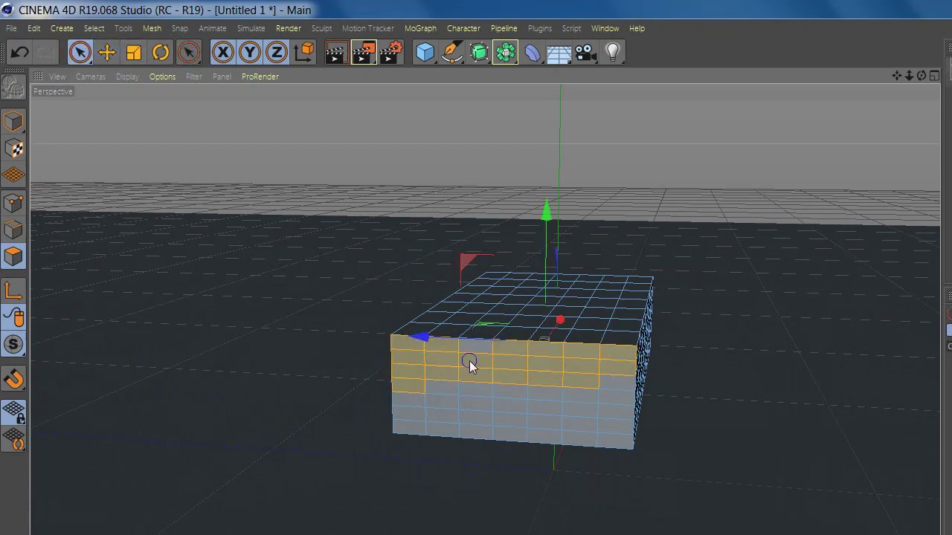
{"action": "left_click_drag", "start_coordinate": [444, 400], "coordinate": [410, 392]}
{"action": "left_click_drag", "start_coordinate": [476, 372], "coordinate": [533, 363]}
{"action": "mouse_move", "coordinate": [508, 402]}
{"action": "left_mouse_down"}
{"action": "mouse_move", "coordinate": [603, 397]}
{"action": "mouse_move", "coordinate": [584, 372]}
{"action": "left_mouse_up"}
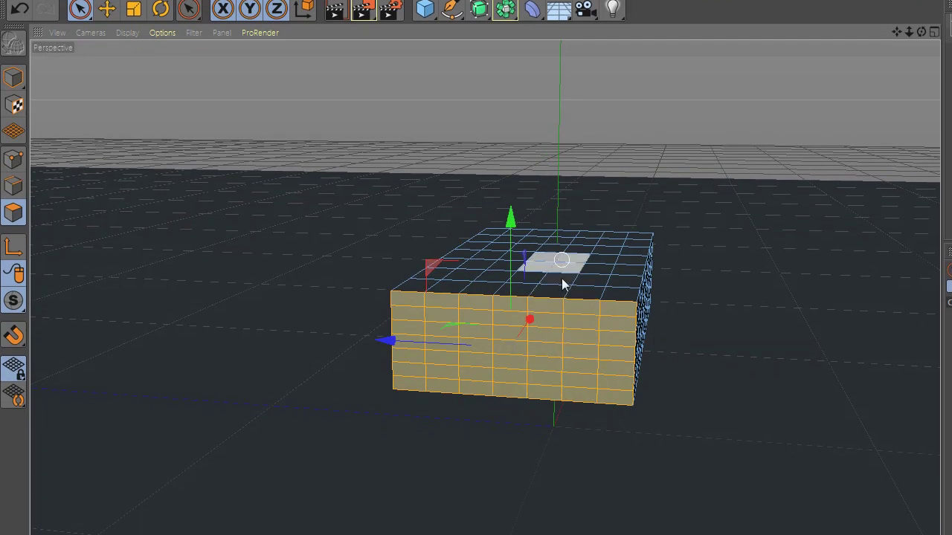
{"action": "left_click_drag", "start_coordinate": [561, 261], "coordinate": [525, 344], "text": "alt"}
{"action": "left_click_drag", "start_coordinate": [553, 287], "coordinate": [583, 279]}
{"action": "key", "text": "Delete"}
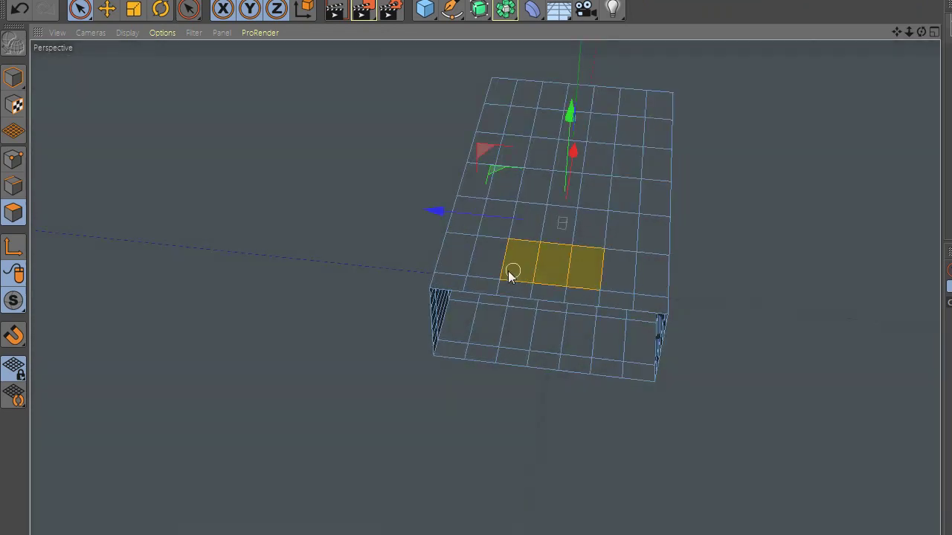
- Delete three top-face polygons, then inspect the open, textured box from several angles
{"action": "left_click_drag", "start_coordinate": [508, 271], "coordinate": [595, 275]}
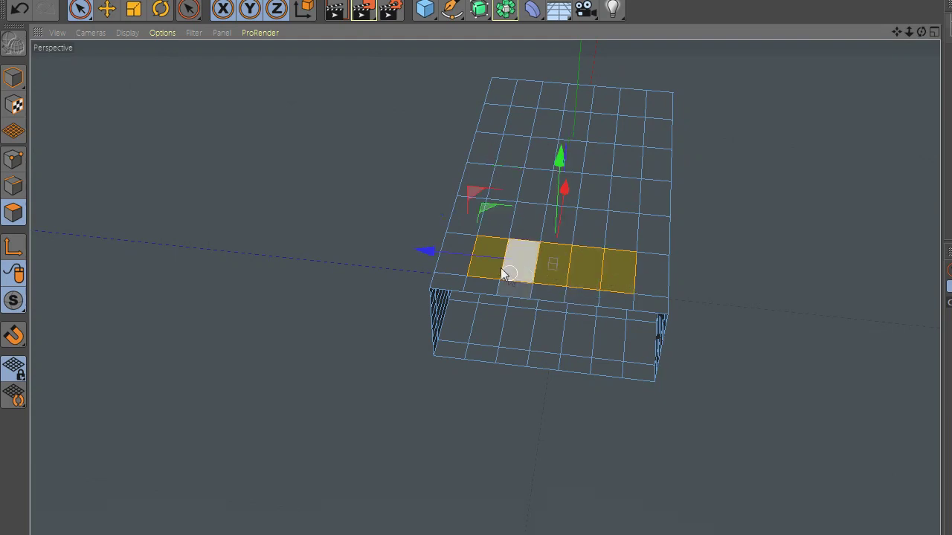
{"action": "left_click_drag", "start_coordinate": [510, 272], "coordinate": [570, 270], "text": "ctrl"}
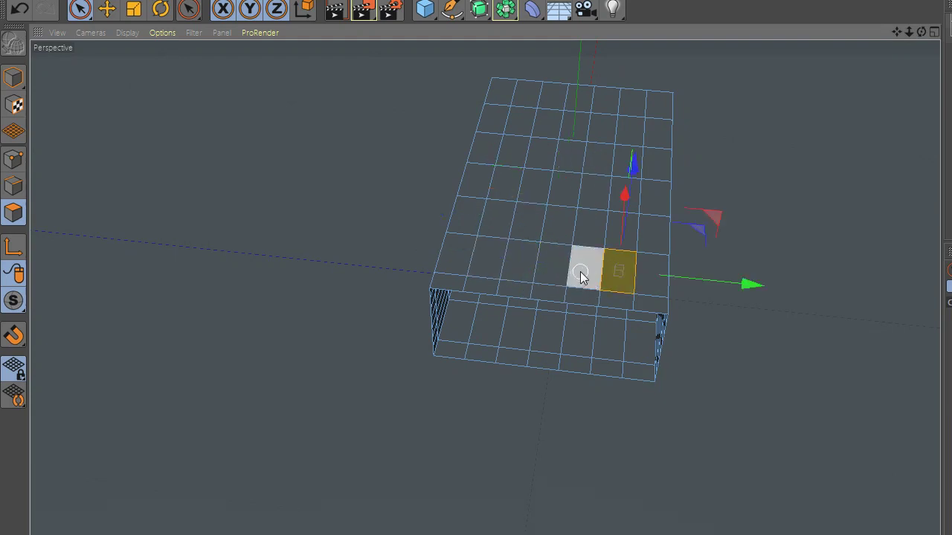
{"action": "left_click_drag", "start_coordinate": [517, 269], "coordinate": [581, 268]}
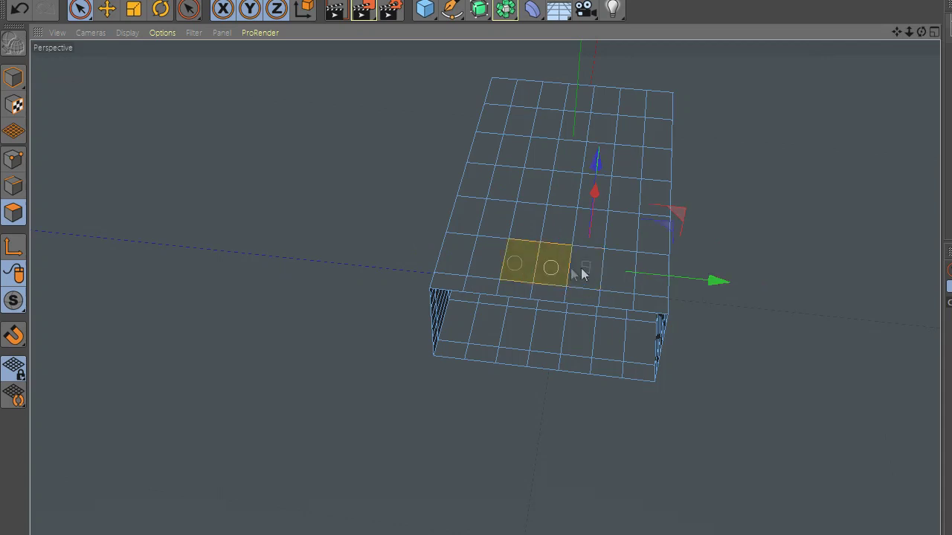
{"action": "key", "text": "ctrl+shift+a"}
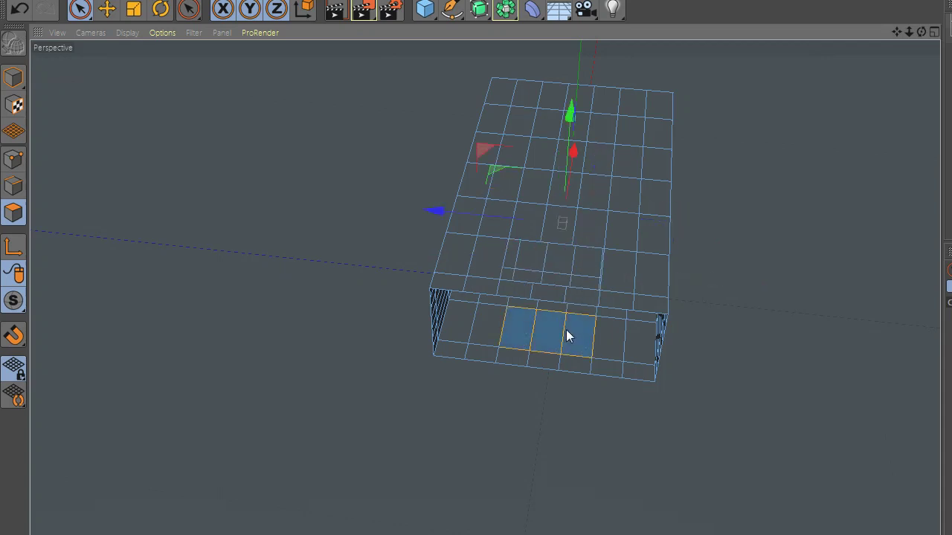
{"action": "left_click_drag", "start_coordinate": [669, 337], "coordinate": [590, 221], "text": "alt"}
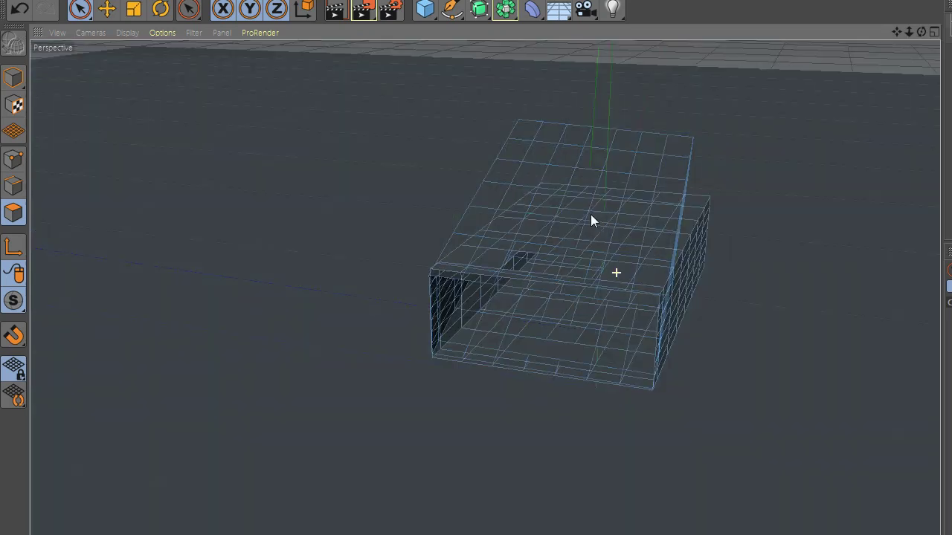
{"action": "left_click_drag", "start_coordinate": [652, 331], "coordinate": [603, 334], "text": "alt"}
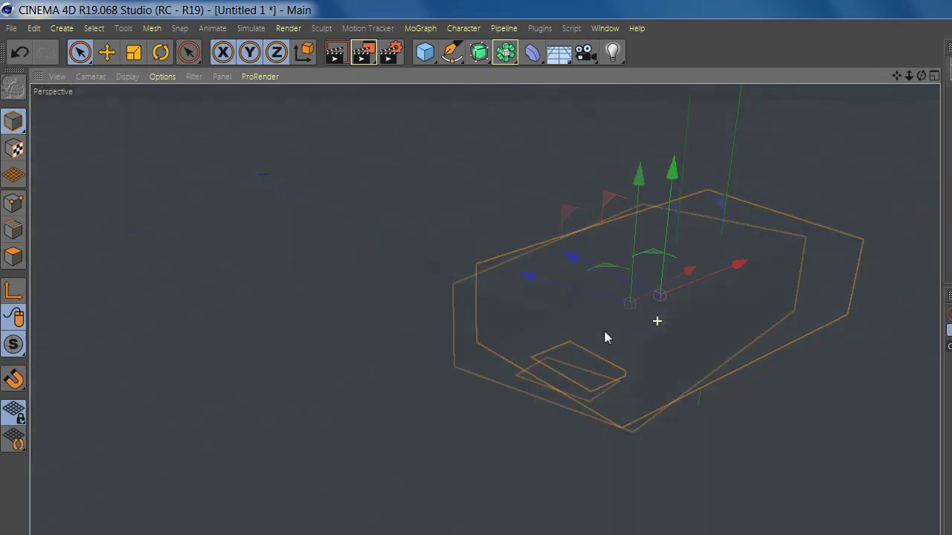
{"action": "left_click_drag", "start_coordinate": [456, 360], "coordinate": [399, 382], "text": "alt"}
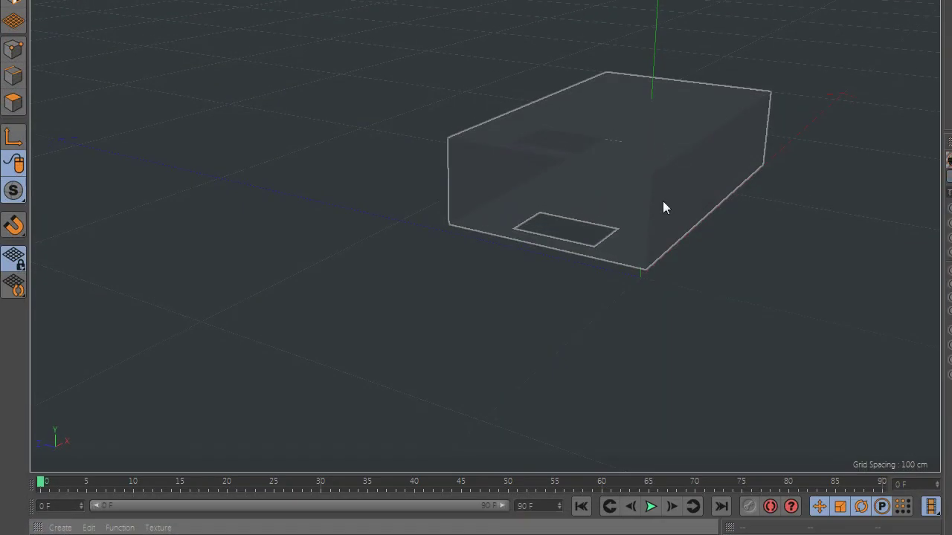
{"action": "left_click_drag", "start_coordinate": [663, 201], "coordinate": [705, 173], "text": "alt"}
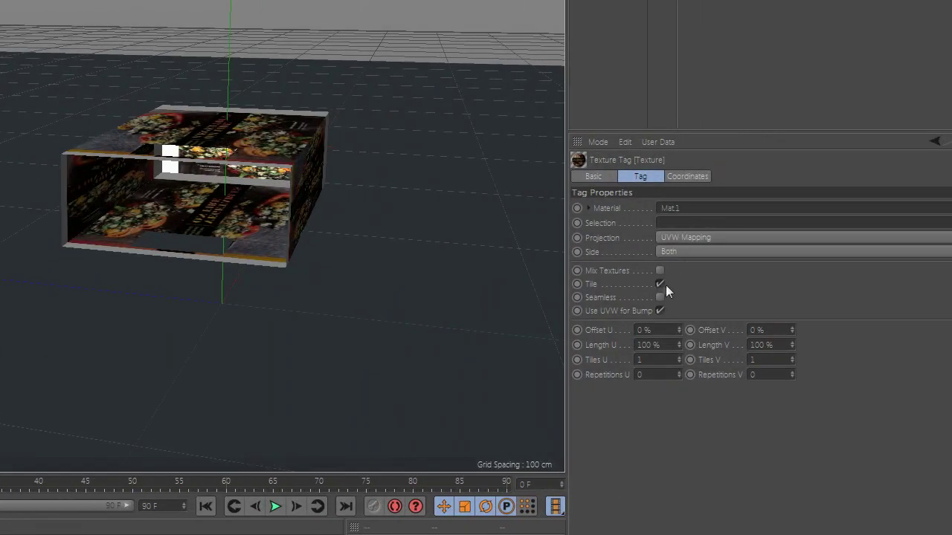
- Set the food texture tag to Front sides and the vegetable texture tag to Back
{"action": "left_click", "coordinate": [689, 252]}
{"action": "left_click", "coordinate": [684, 282]}
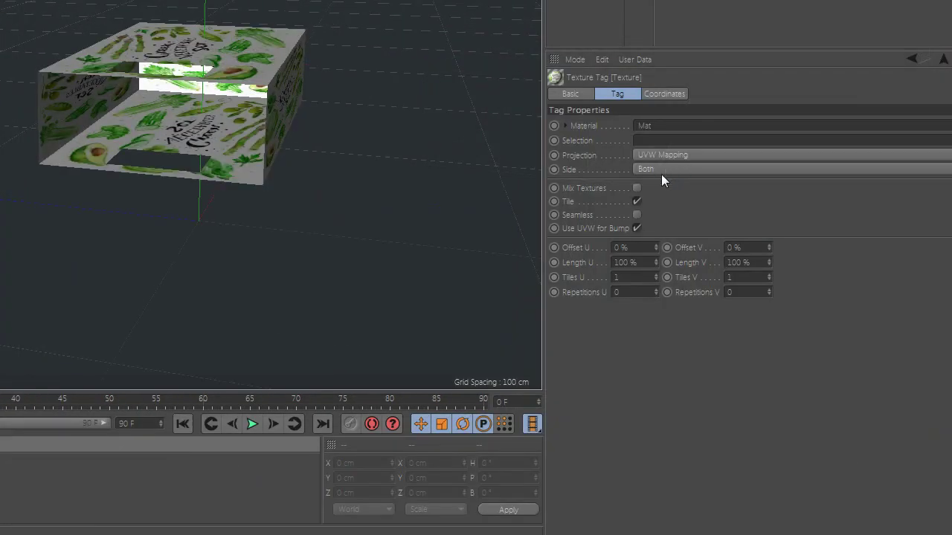
{"action": "left_click", "coordinate": [662, 170]}
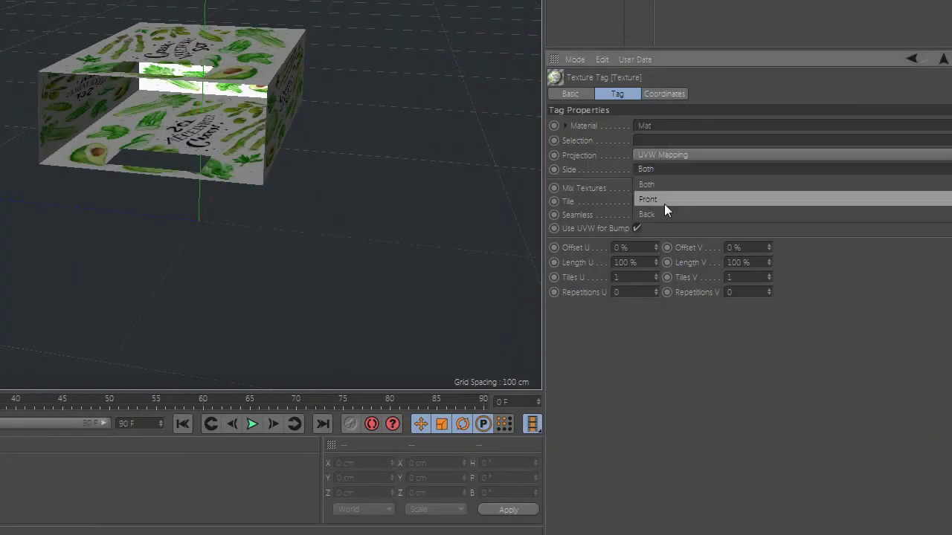
{"action": "left_click", "coordinate": [666, 215]}
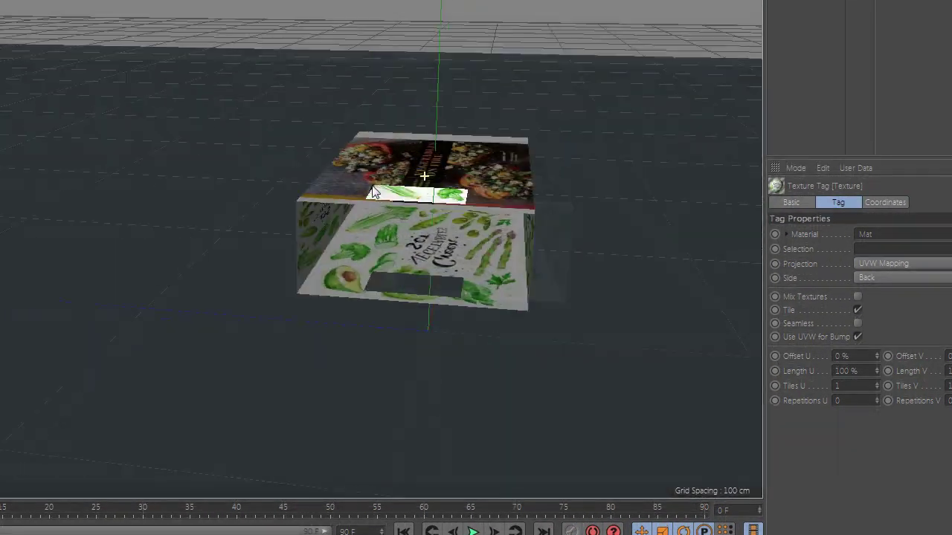
{"action": "left_click_drag", "start_coordinate": [374, 192], "coordinate": [340, 192], "text": "alt"}
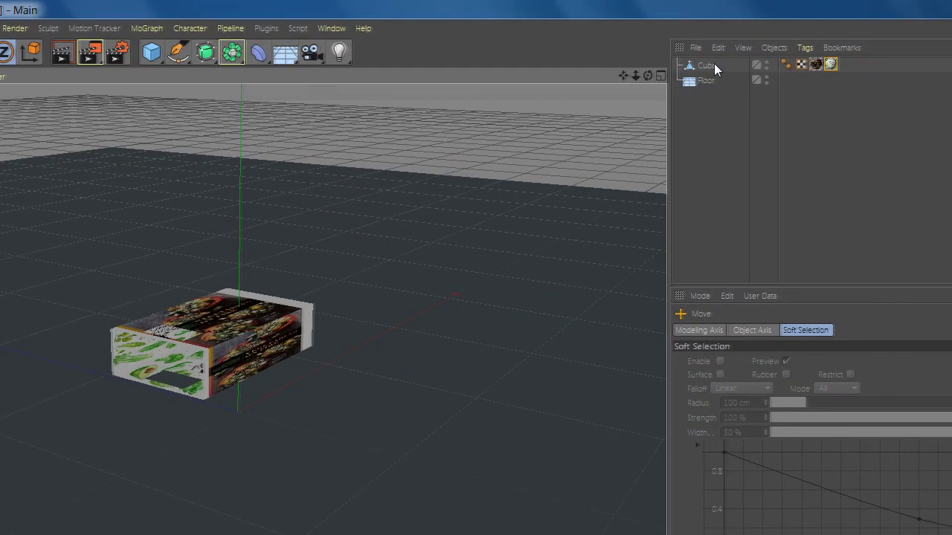
- Give the Cube a Soft Body tag and the Floor a Collider Body tag
{"action": "right_click", "coordinate": [713, 66]}
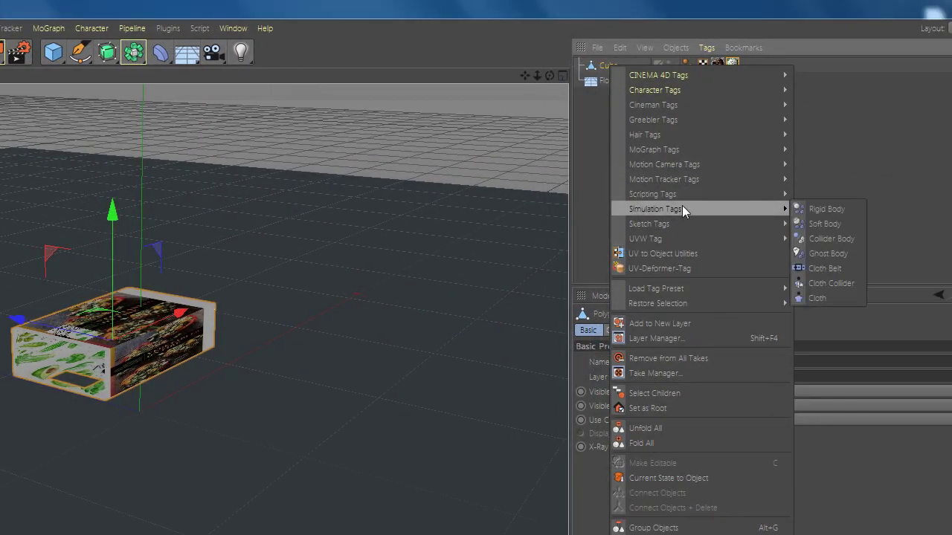
{"action": "left_click", "coordinate": [736, 229]}
{"action": "left_click", "coordinate": [507, 82]}
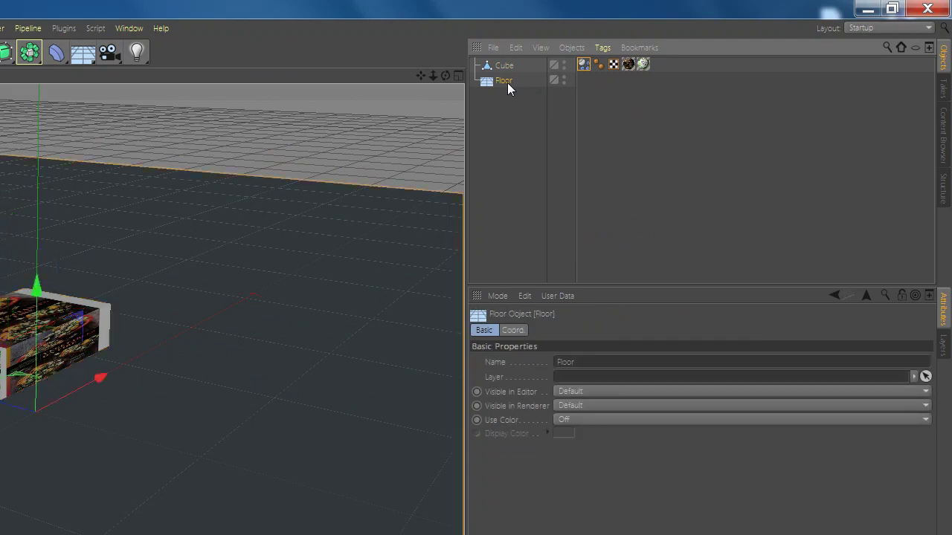
{"action": "right_click", "coordinate": [507, 83]}
{"action": "mouse_move", "coordinate": [553, 227]}
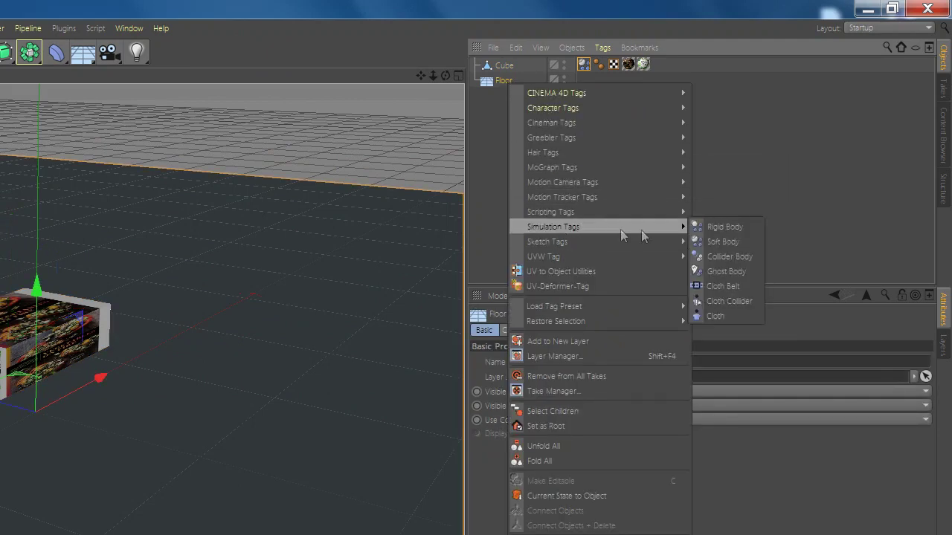
{"action": "left_click", "coordinate": [730, 257]}
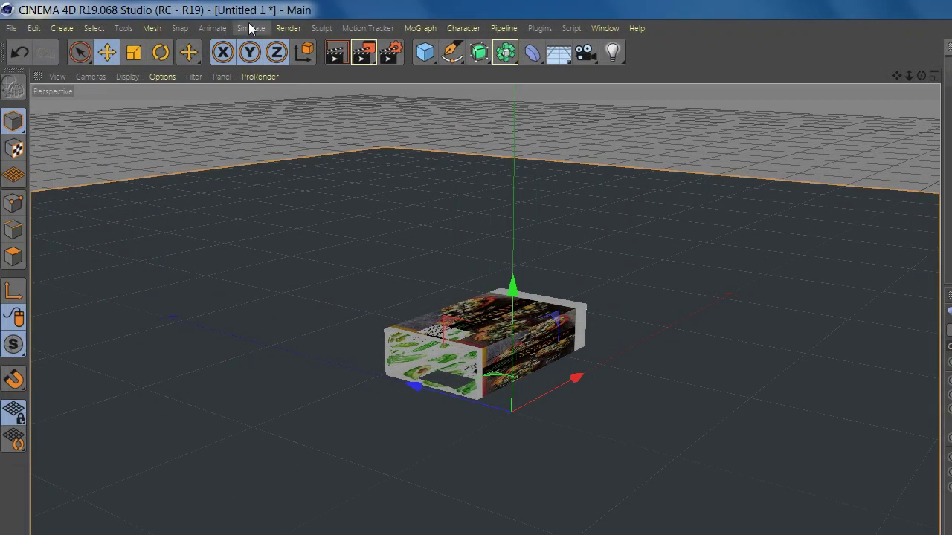
{"action": "left_click", "coordinate": [250, 29]}
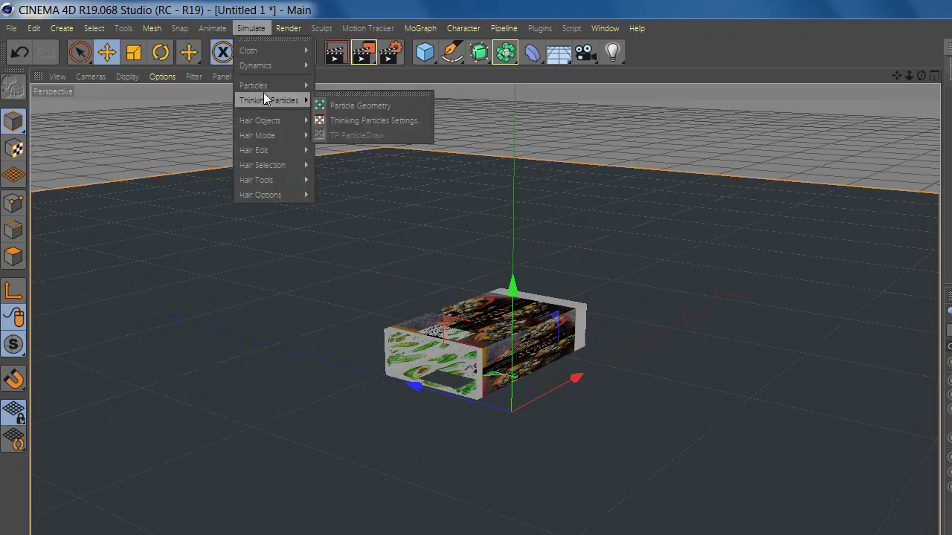
{"action": "mouse_move", "coordinate": [253, 85]}
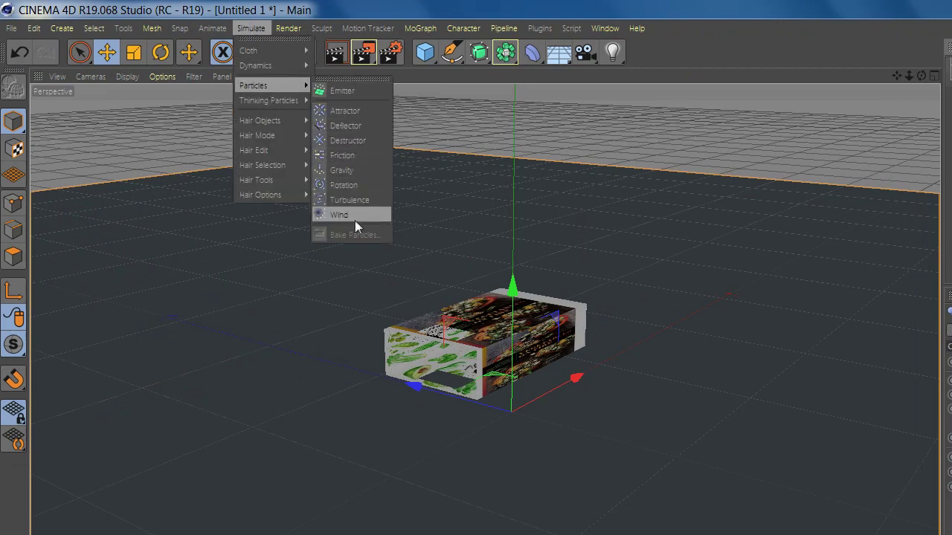
- Add a Turbulence force and set its mode to Force
{"action": "left_click", "coordinate": [357, 201]}
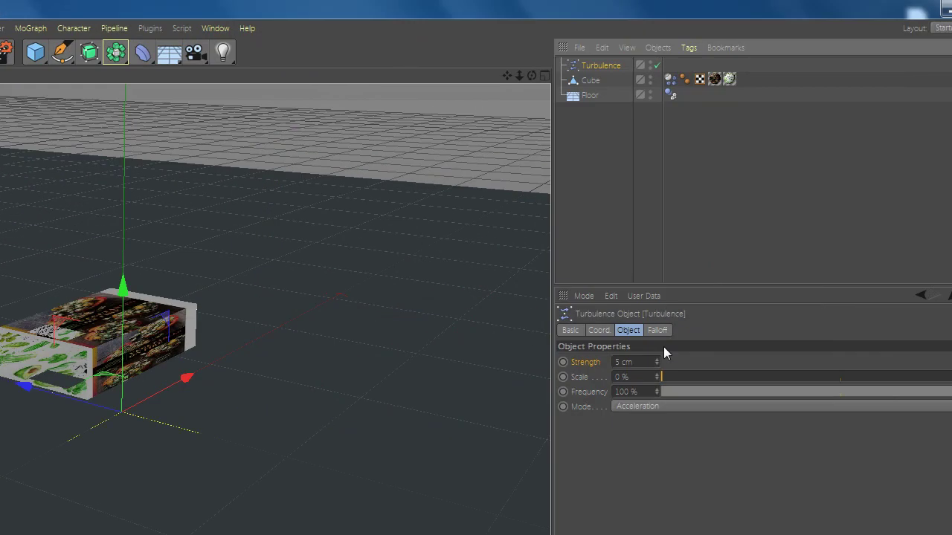
{"action": "left_click", "coordinate": [830, 410]}
{"action": "left_click", "coordinate": [654, 426]}
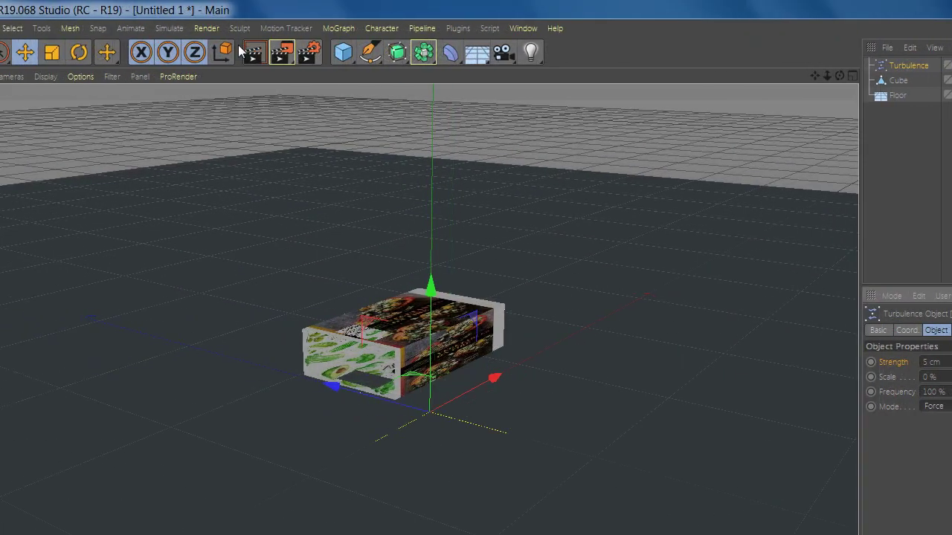
- Add a Wind force and place it to the right of the box
{"action": "left_click", "coordinate": [239, 28]}
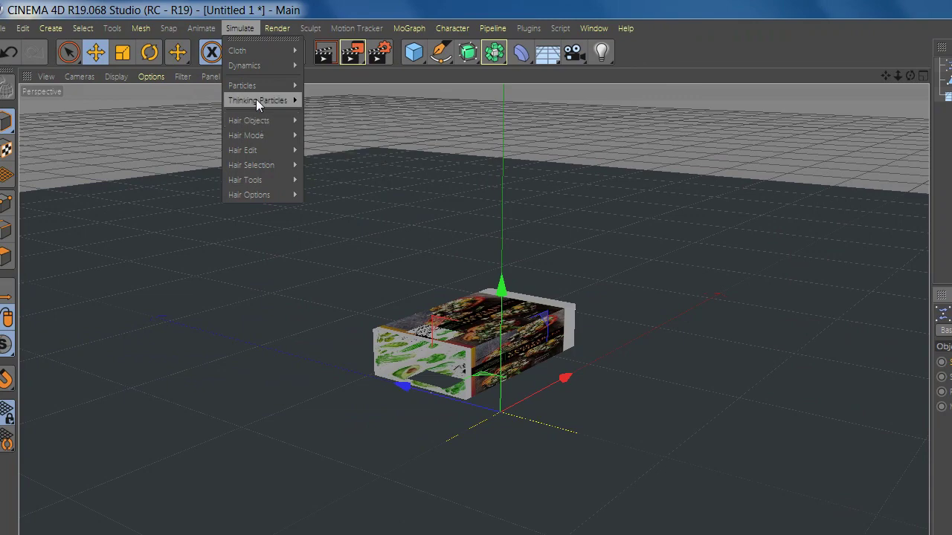
{"action": "mouse_move", "coordinate": [243, 86]}
{"action": "left_click", "coordinate": [333, 214]}
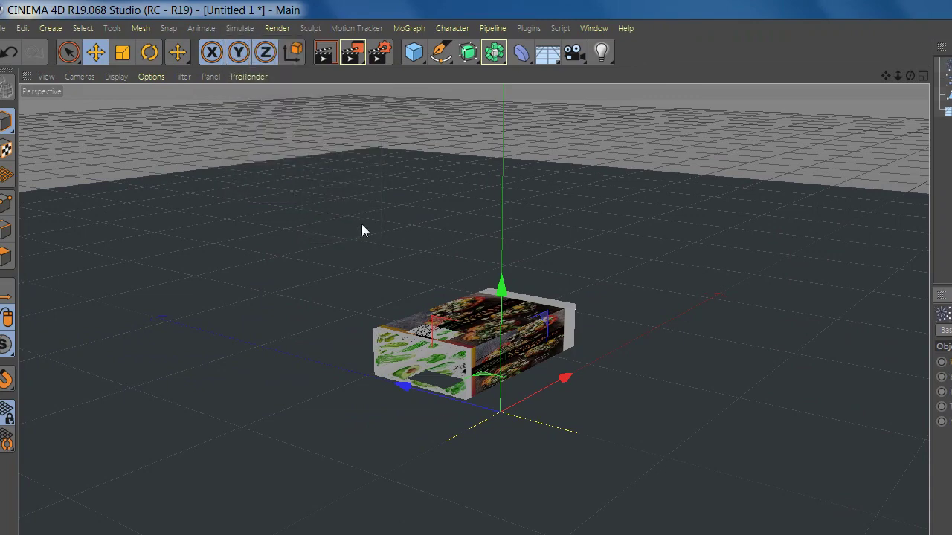
{"action": "mouse_move", "coordinate": [450, 406]}
{"action": "left_mouse_down"}
{"action": "mouse_move", "coordinate": [669, 394]}
{"action": "mouse_move", "coordinate": [714, 226]}
{"action": "left_mouse_up"}
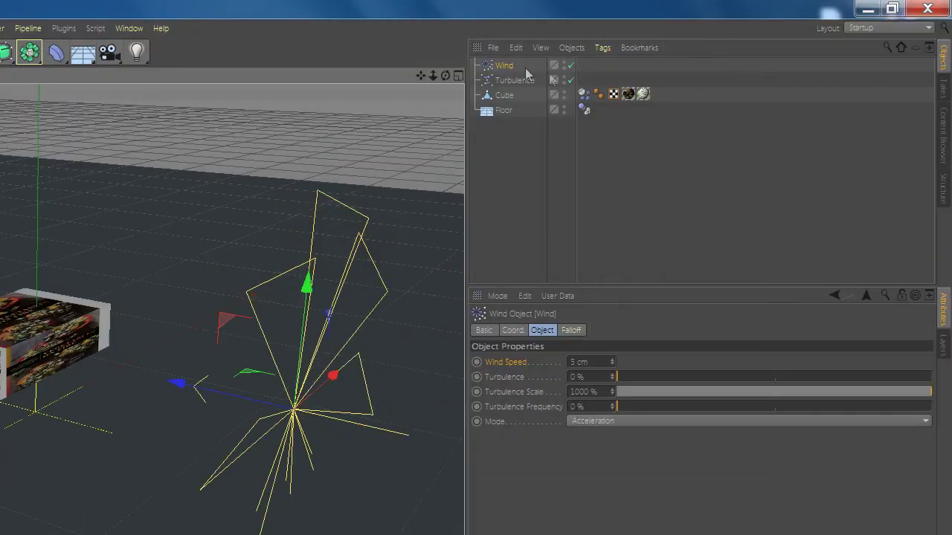
{"action": "left_click", "coordinate": [513, 81]}
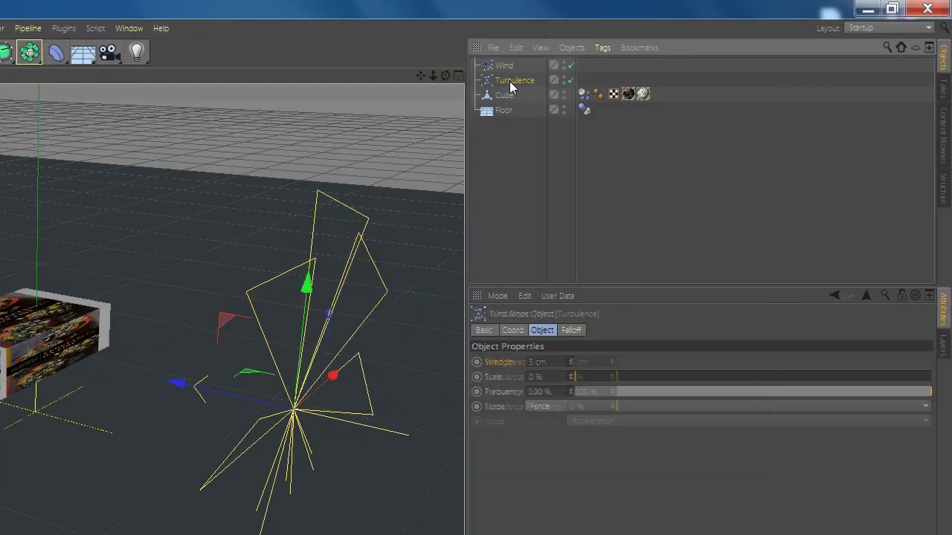
- Give Turbulence 3 cm strength and 5 % scale, then test playback and rewind
{"action": "left_click", "coordinate": [529, 362]}
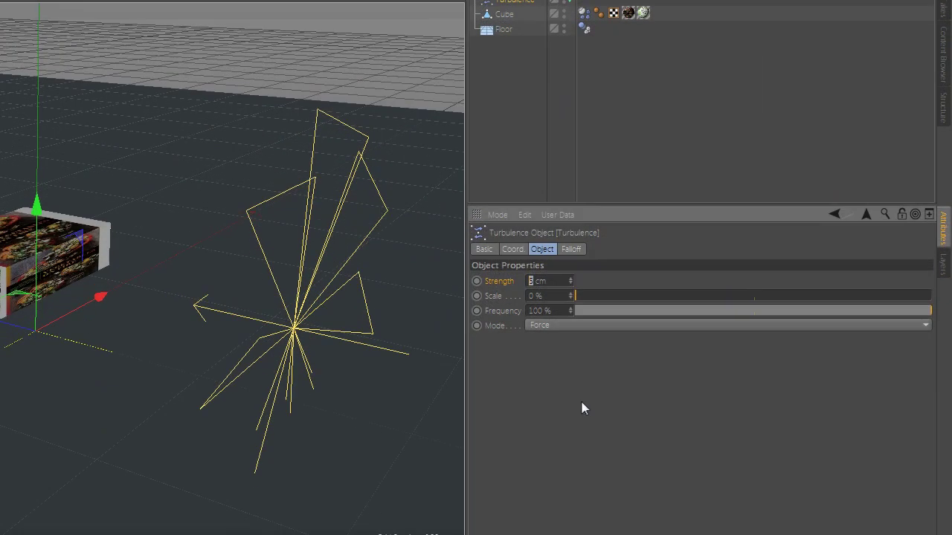
{"action": "type", "text": "3"}
{"action": "key", "text": "Tab"}
{"action": "type", "text": "5"}
{"action": "key", "text": "Return"}
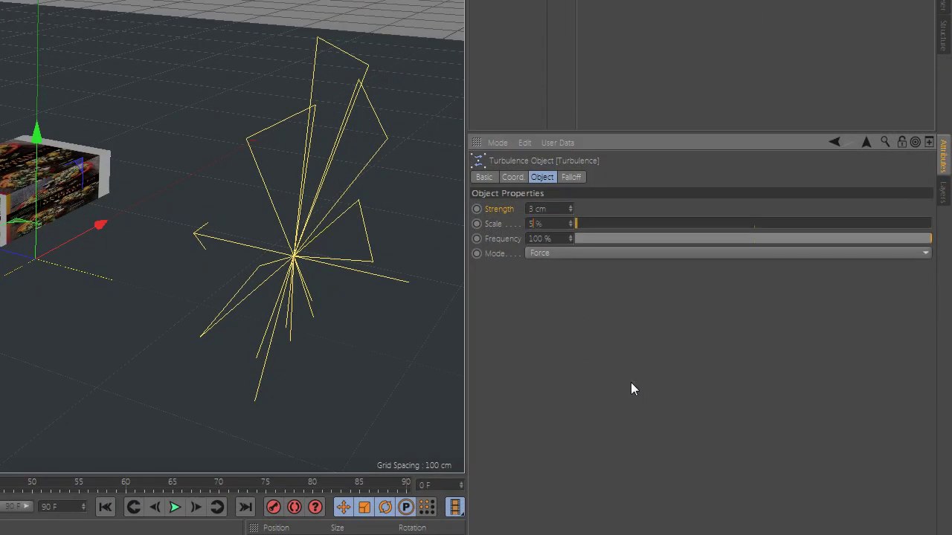
{"action": "scroll", "coordinate": [300, 174], "scroll_direction": "down", "scroll_amount": 3}
{"action": "scroll", "coordinate": [318, 401], "scroll_direction": "down", "scroll_amount": 2}
{"action": "left_click", "coordinate": [348, 394]}
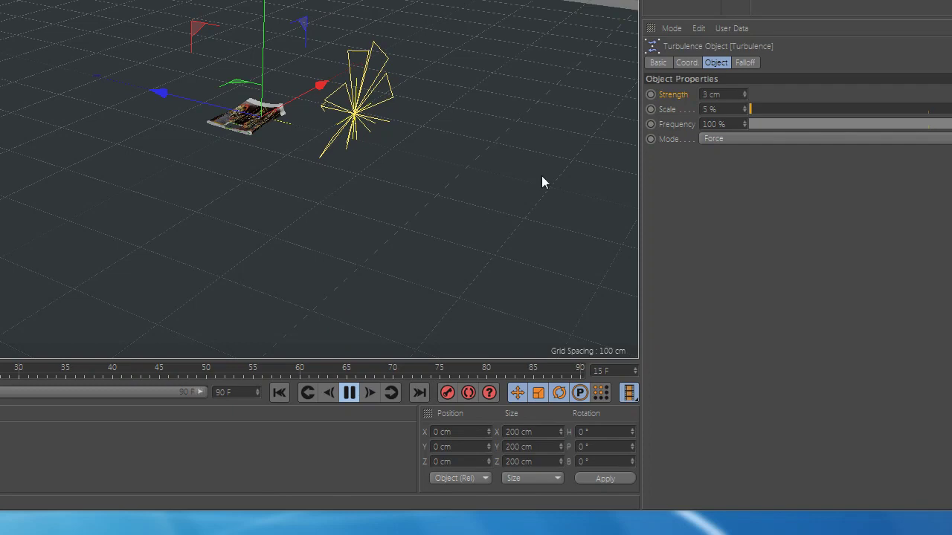
{"action": "left_click", "coordinate": [347, 394]}
{"action": "left_click", "coordinate": [279, 393]}
- Set the Wind turbulence to 5 % in Acceleration mode and test playback
{"action": "left_click", "coordinate": [646, 65]}
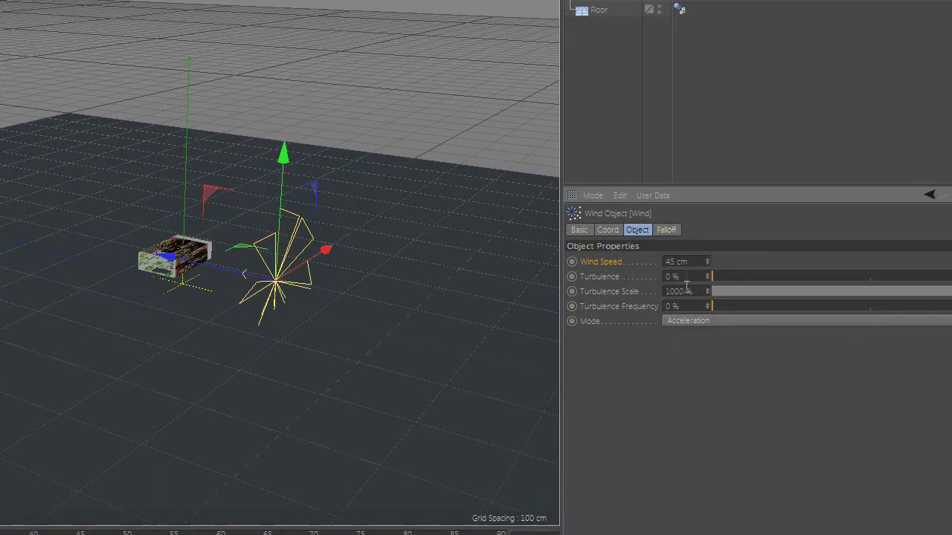
{"action": "key", "text": "Tab"}
{"action": "type", "text": "5"}
{"action": "key", "text": "Return"}
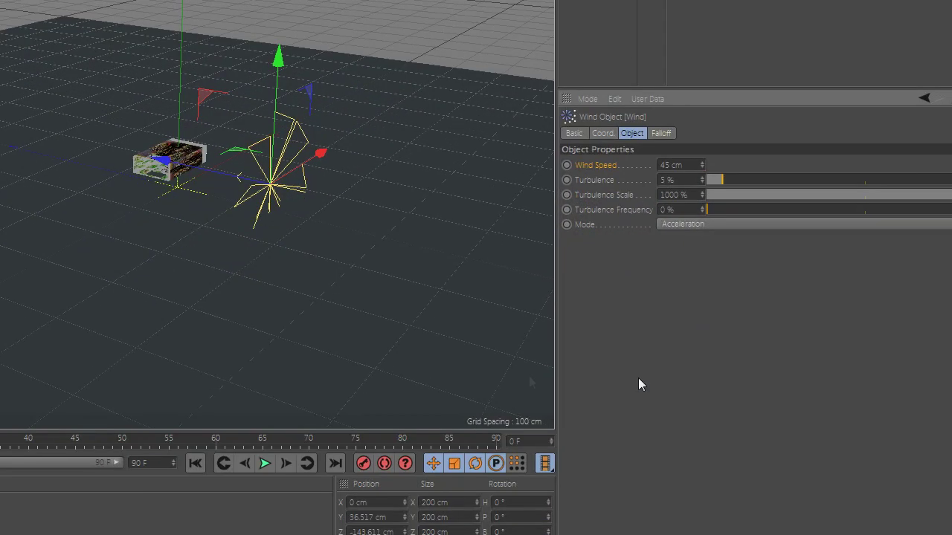
{"action": "left_click", "coordinate": [616, 224]}
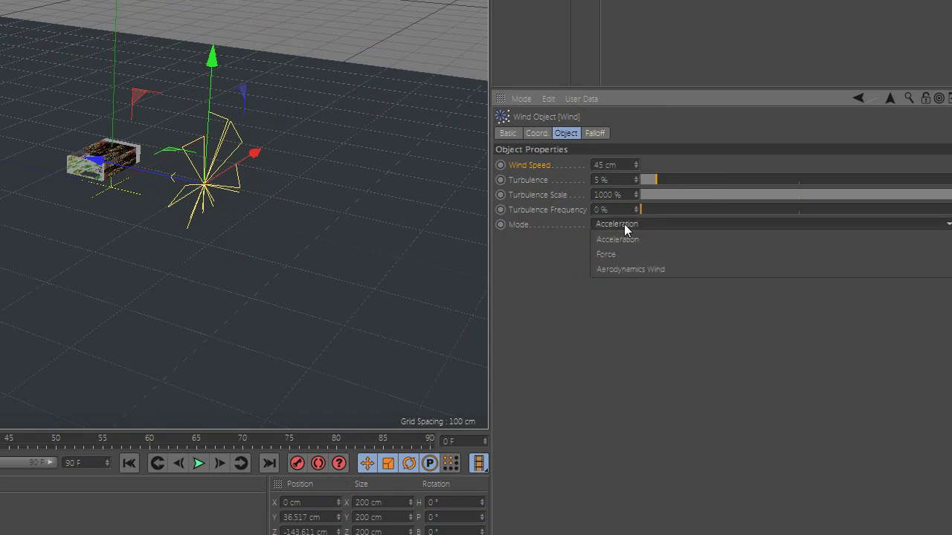
{"action": "left_click", "coordinate": [623, 224]}
{"action": "left_click", "coordinate": [332, 399]}
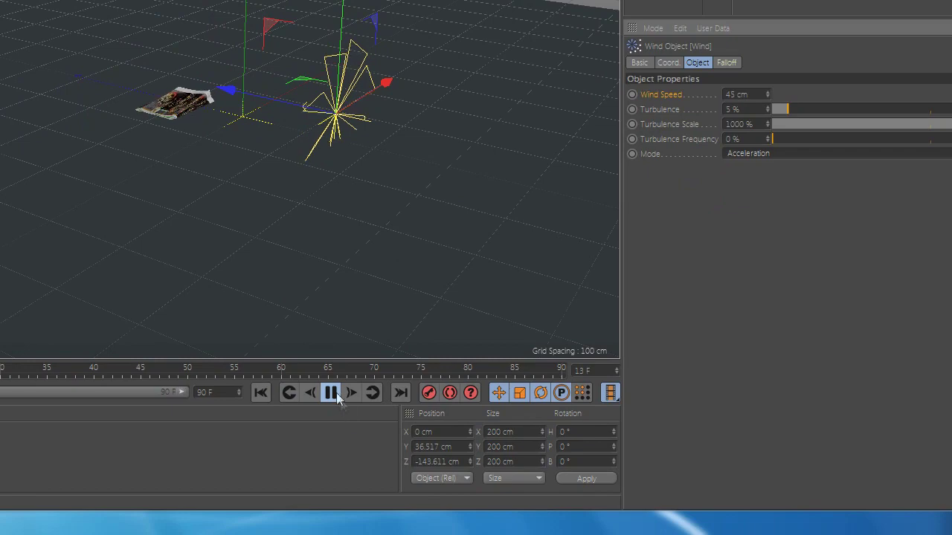
{"action": "left_click", "coordinate": [331, 393]}
- Rewind to the first frame and tilt the Wind force about -40°
{"action": "left_click", "coordinate": [261, 393]}
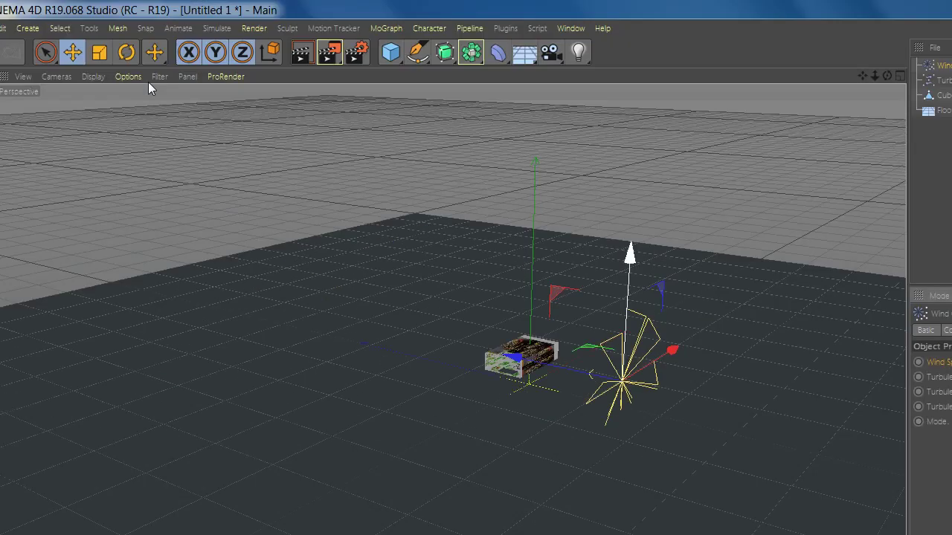
{"action": "left_click", "coordinate": [161, 52]}
{"action": "mouse_move", "coordinate": [703, 325]}
{"action": "left_mouse_down"}
{"action": "mouse_move", "coordinate": [652, 297]}
{"action": "mouse_move", "coordinate": [667, 330]}
{"action": "left_mouse_up"}
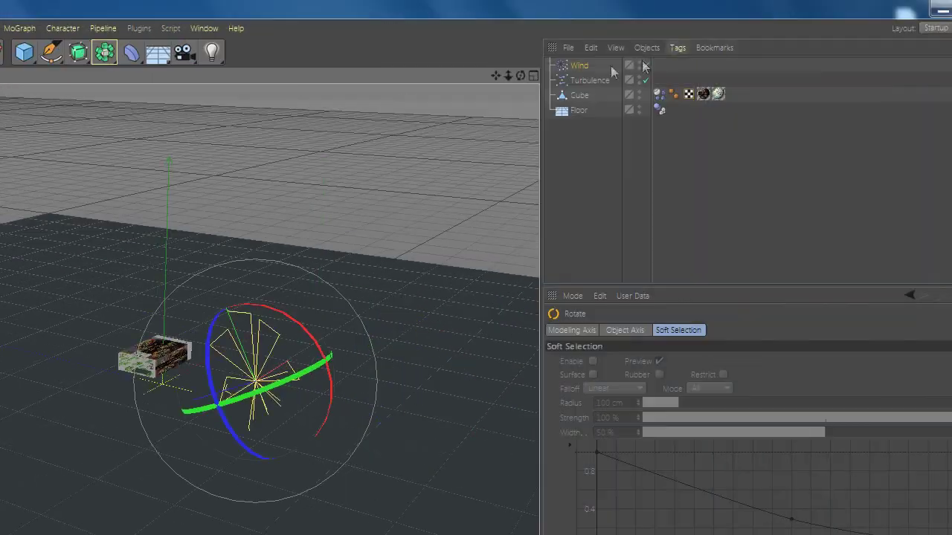
- Set Turbulence to 15 cm strength and 25 % scale, then play and rewind
{"action": "left_click", "coordinate": [588, 82]}
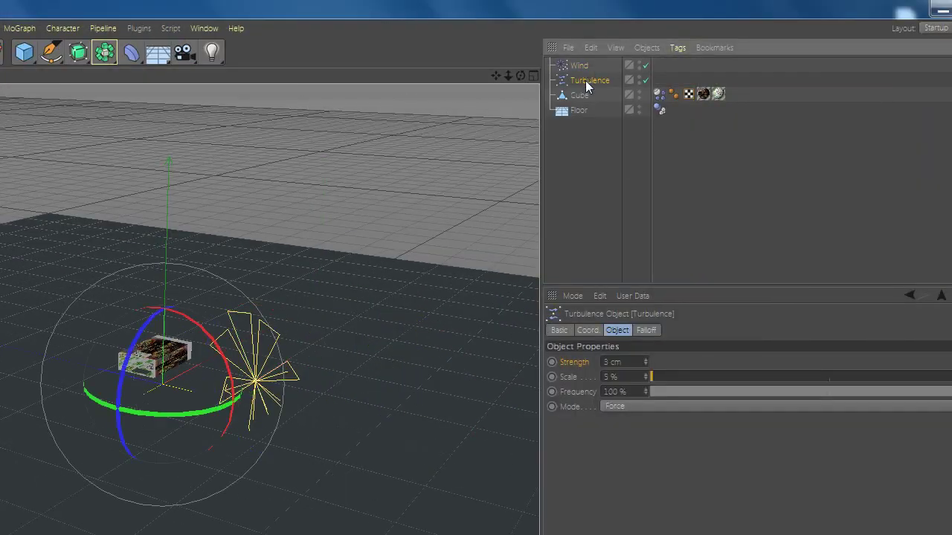
{"action": "double_click", "coordinate": [611, 377]}
{"action": "type", "text": "25"}
{"action": "key", "text": "Return"}
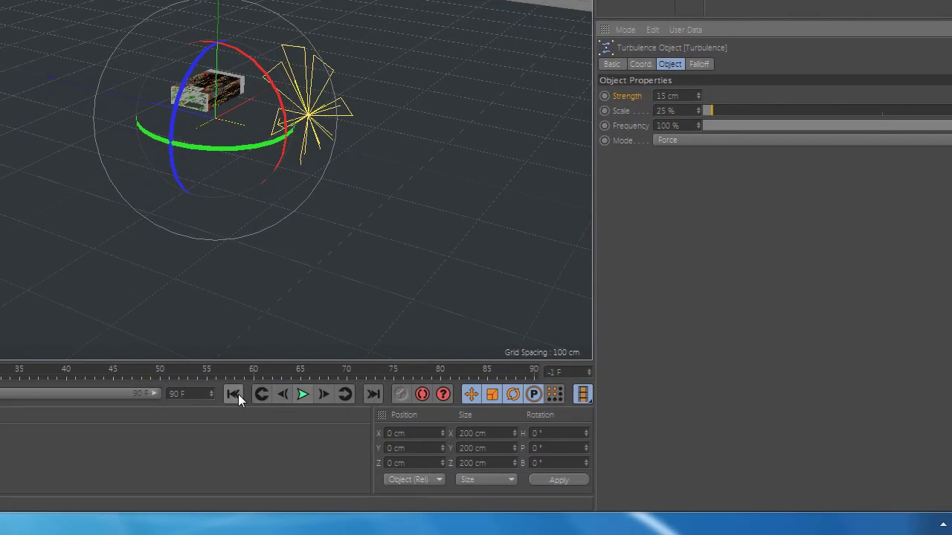
{"action": "left_click", "coordinate": [313, 393]}
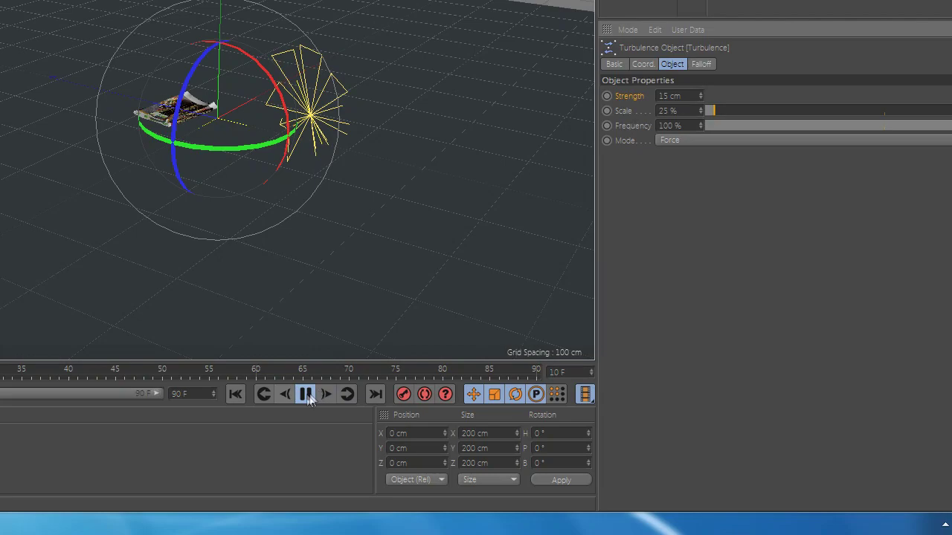
{"action": "left_click", "coordinate": [306, 394]}
{"action": "left_click", "coordinate": [235, 394]}
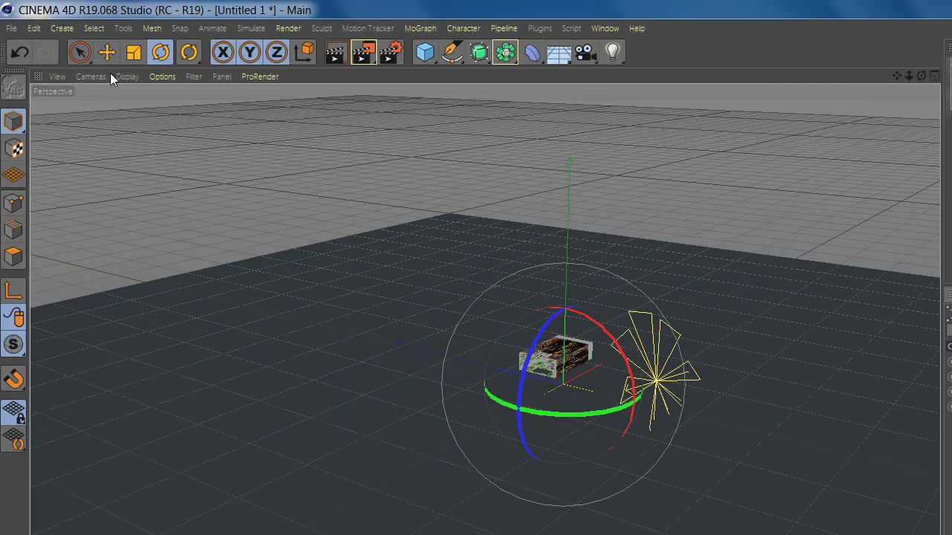
{"action": "key", "text": "e"}
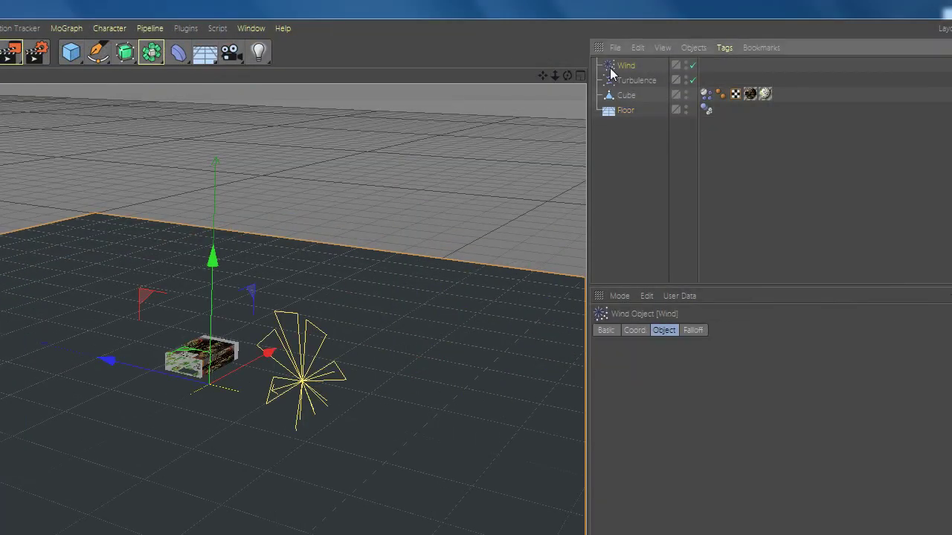
- Lift the Wind force above the box and shift it along X
{"action": "left_click_drag", "start_coordinate": [255, 257], "coordinate": [255, 123]}
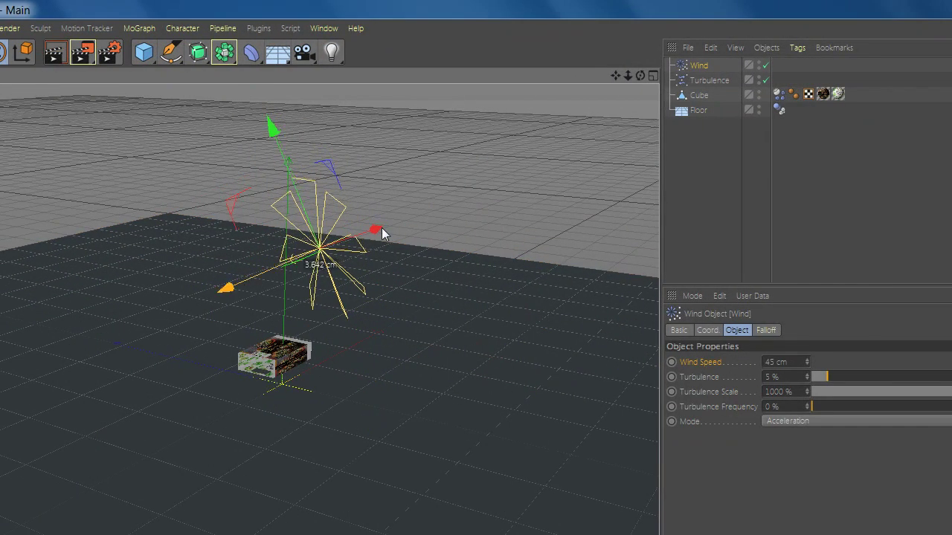
{"action": "left_click_drag", "start_coordinate": [378, 231], "coordinate": [418, 213]}
{"action": "left_click", "coordinate": [709, 81]}
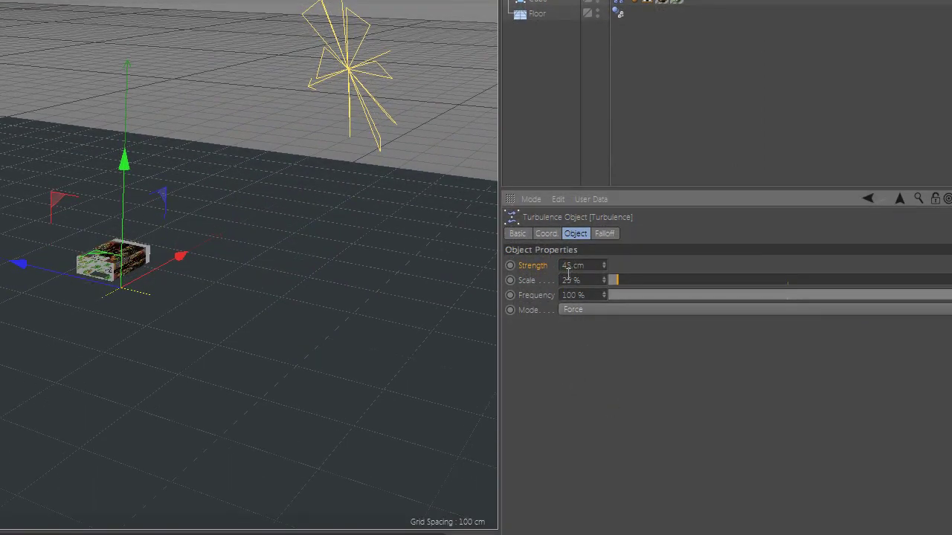
- Set Turbulence to 125 % scale and 25 cm strength, replaying the simulation
{"action": "type", "text": "125"}
{"action": "key", "text": "Return"}
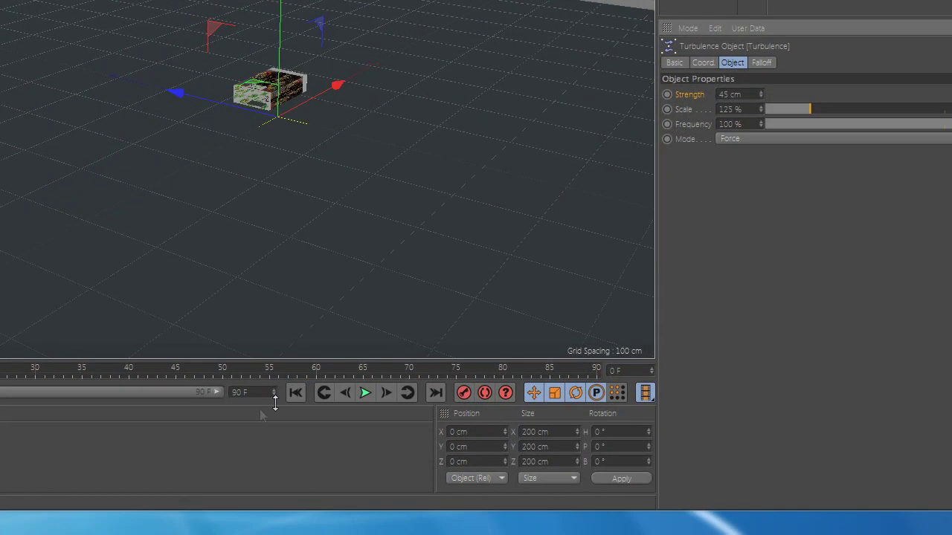
{"action": "left_click", "coordinate": [366, 393]}
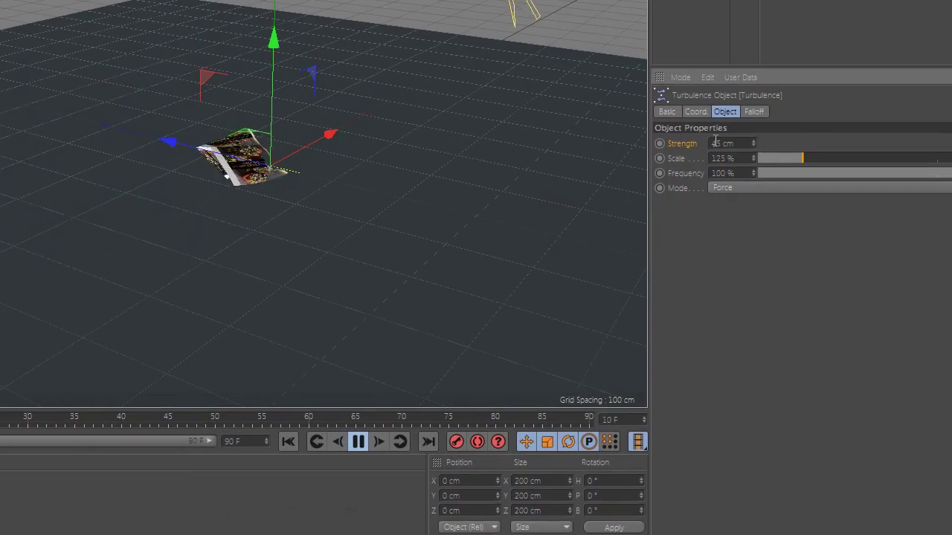
{"action": "left_click", "coordinate": [713, 144]}
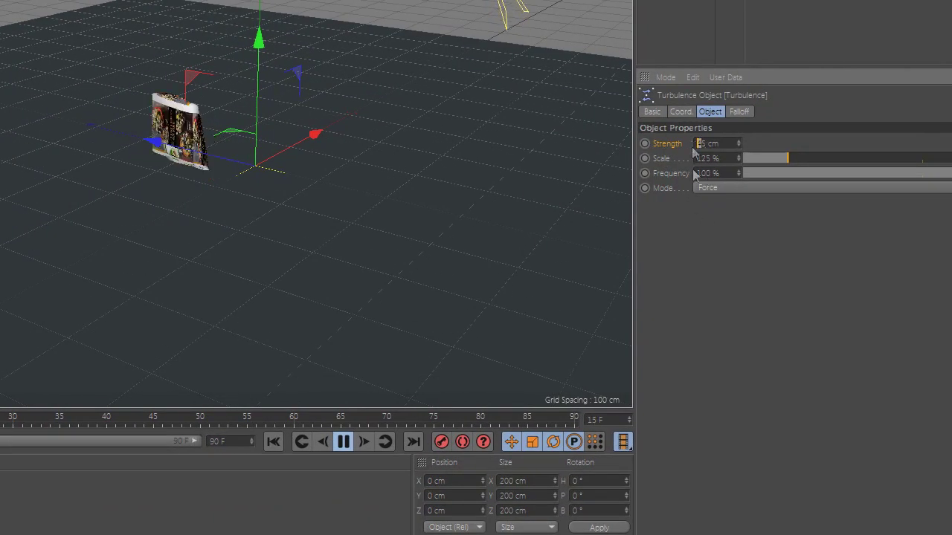
{"action": "type", "text": "2"}
{"action": "key", "text": "Return"}
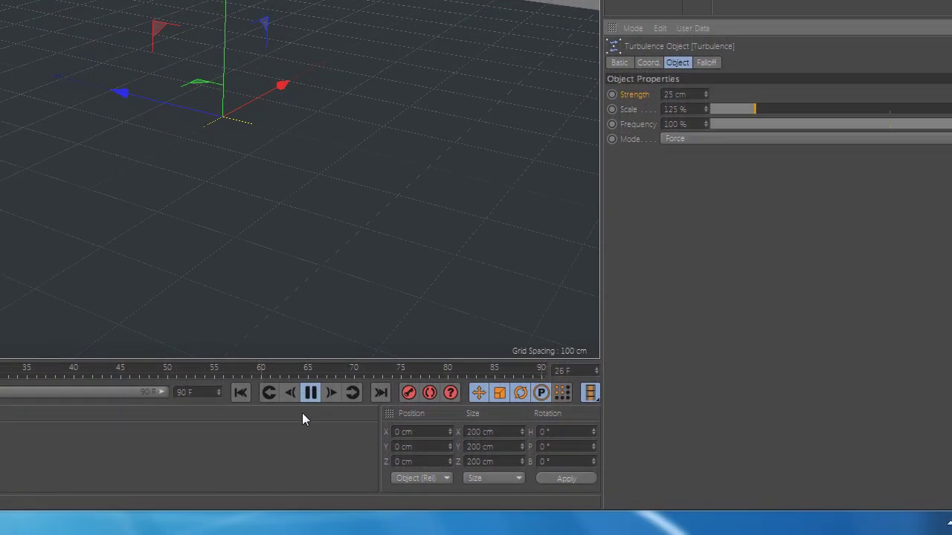
{"action": "left_click", "coordinate": [240, 393]}
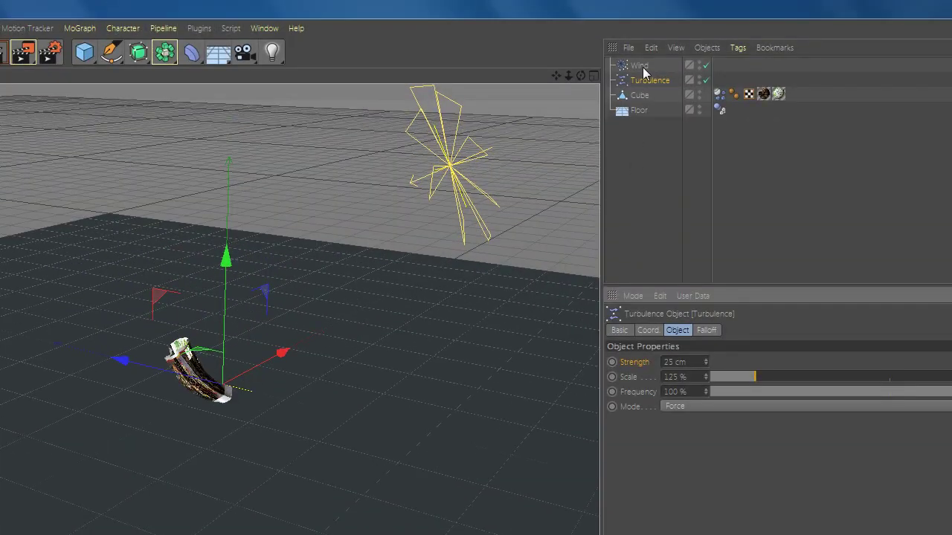
{"action": "left_click", "coordinate": [640, 65]}
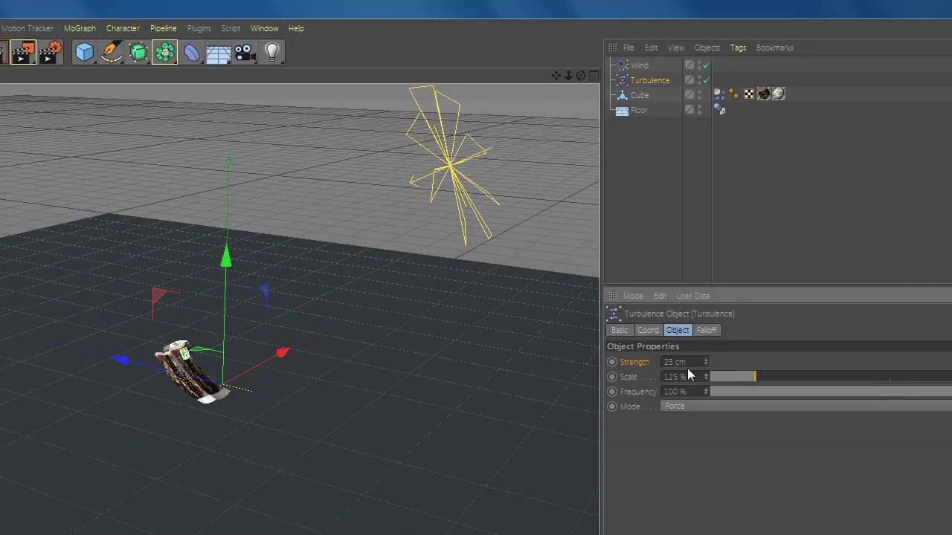
- Set Wind Speed to 15 cm and Turbulence to 55 %, then stop and rewind playback
{"action": "double_click", "coordinate": [716, 363]}
{"action": "type", "text": "15"}
{"action": "key", "text": "Return"}
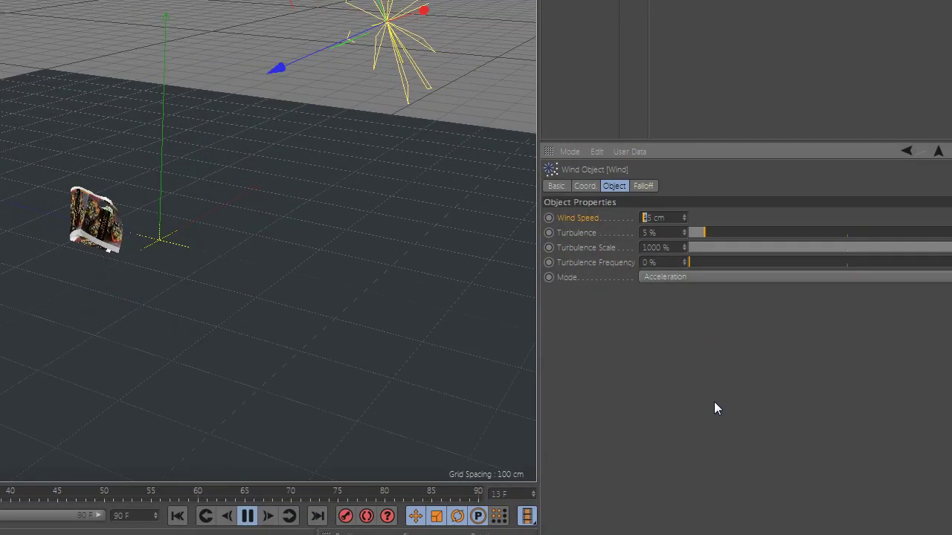
{"action": "double_click", "coordinate": [649, 233]}
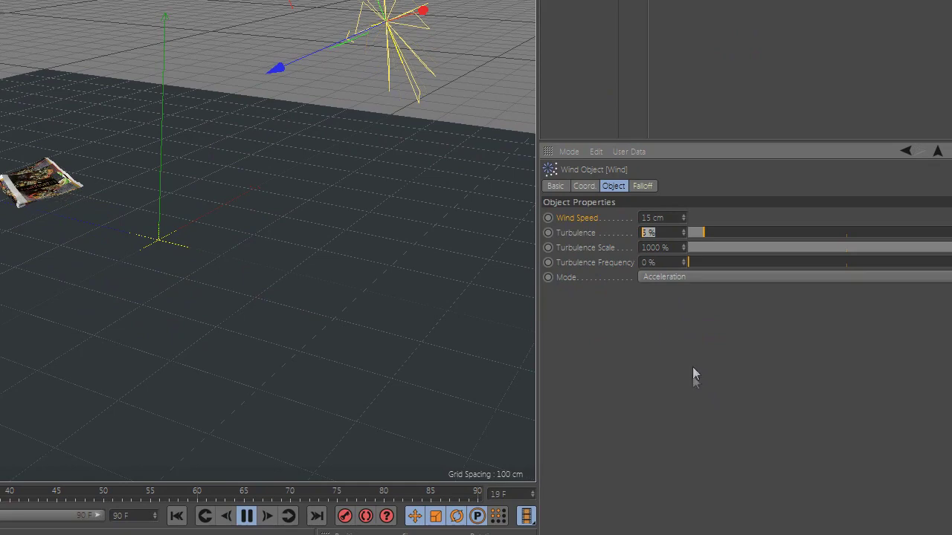
{"action": "type", "text": "55"}
{"action": "key", "text": "Return"}
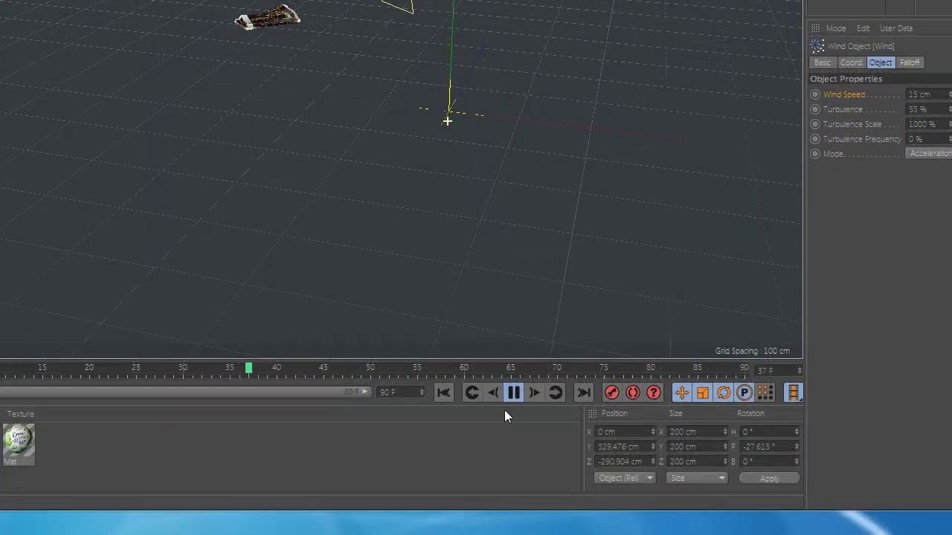
{"action": "left_click", "coordinate": [507, 397]}
{"action": "left_click", "coordinate": [443, 392]}
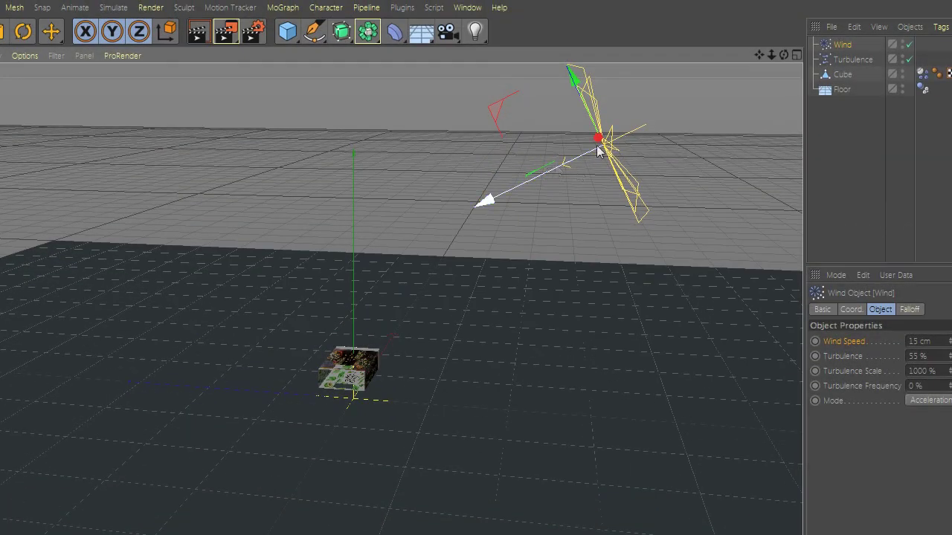
- Lower the Wind force over the floor, test playback, then delete the Wind
{"action": "left_click_drag", "start_coordinate": [589, 170], "coordinate": [577, 403]}
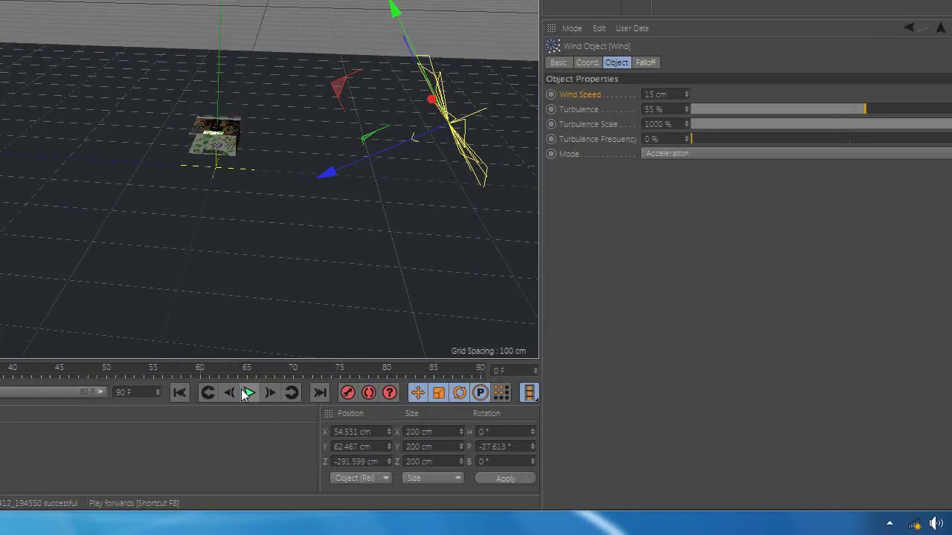
{"action": "left_click", "coordinate": [192, 393]}
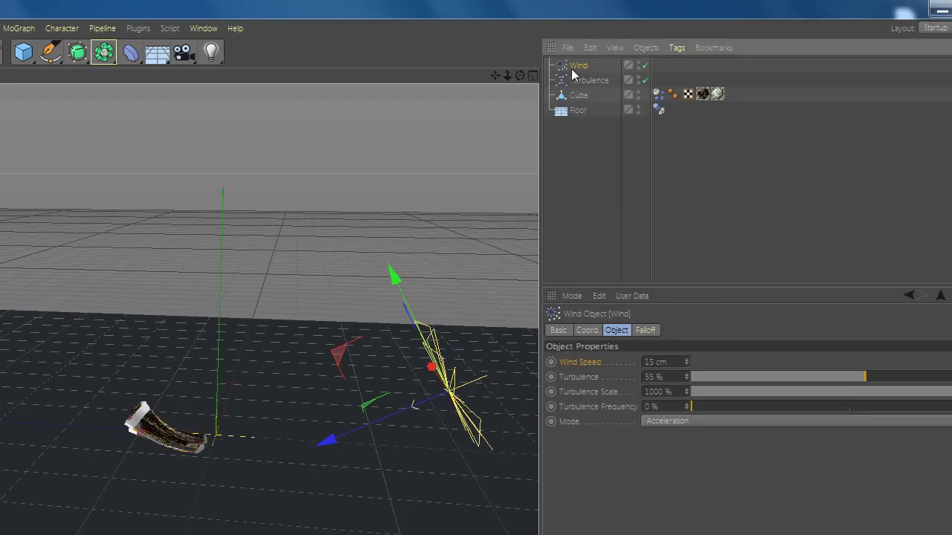
{"action": "key", "text": "Delete"}
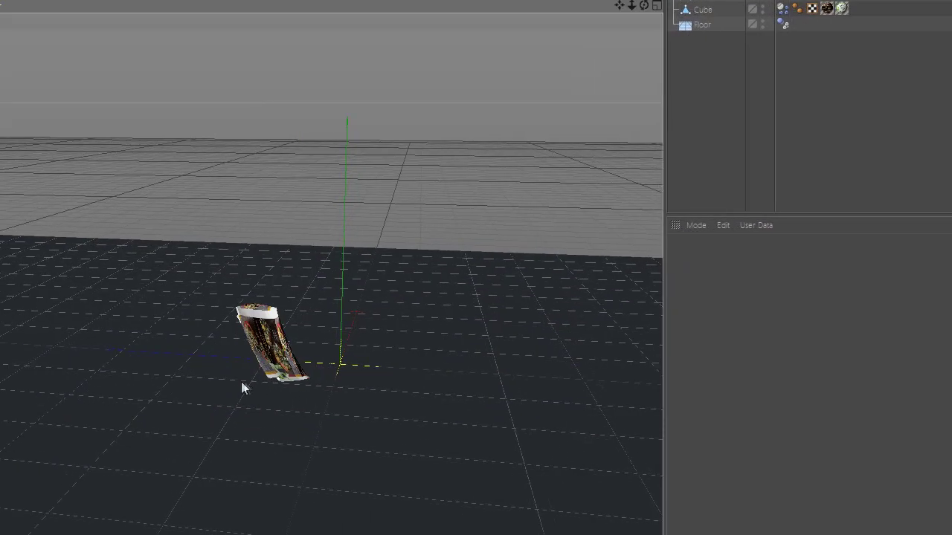